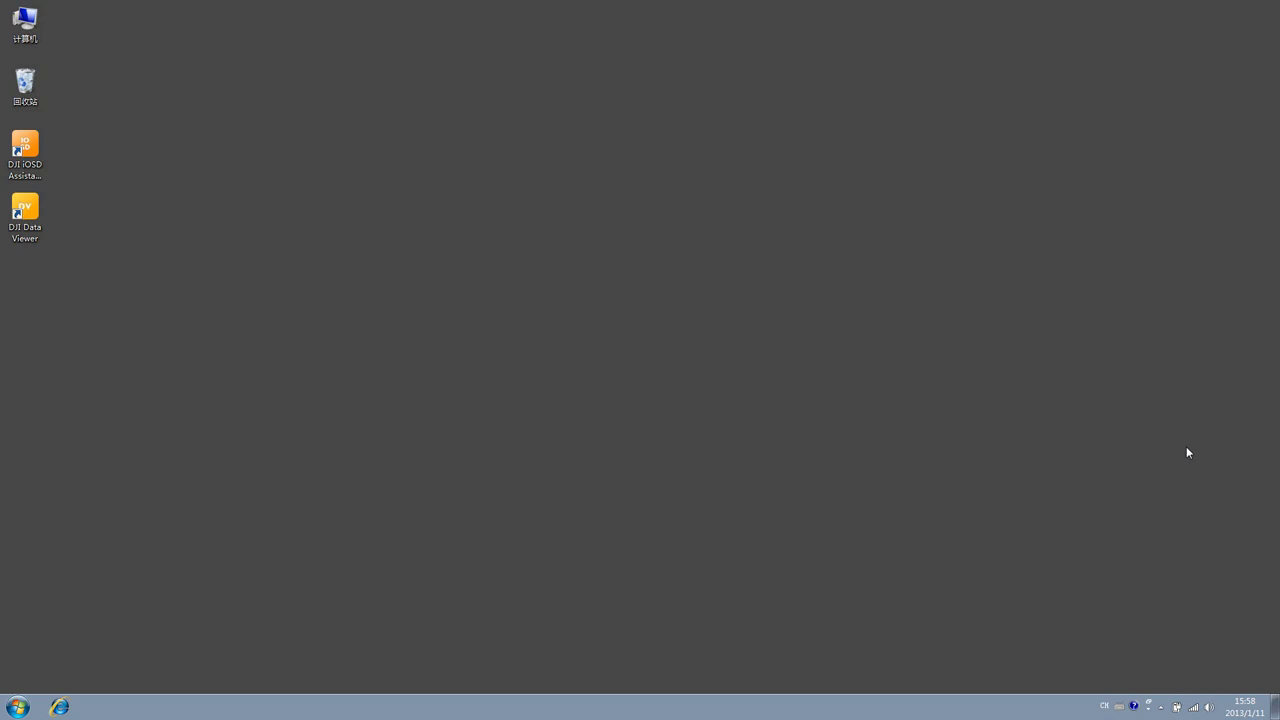
# Launch DJI iOSD Assistant from its Windows 7 desktop shortcut
pyautogui.doubleClick(30, 157)
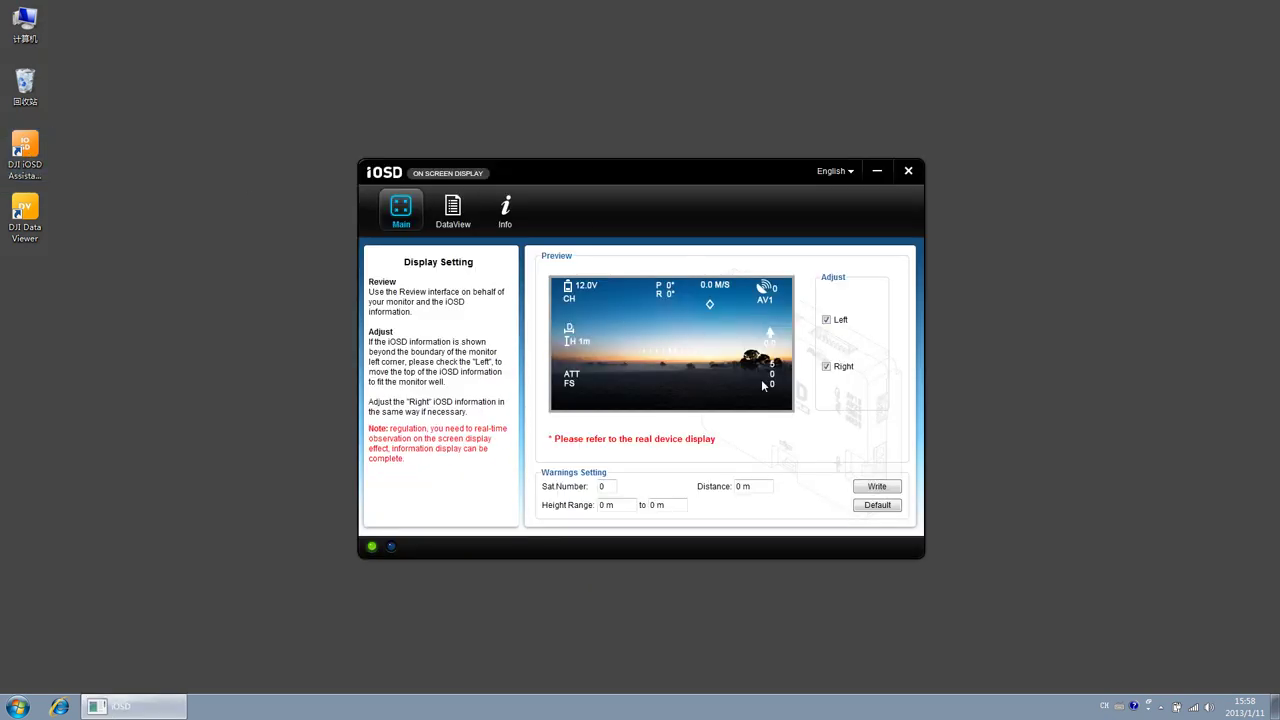
pyautogui.click(827, 322)
pyautogui.click(827, 322)
# Write the all-zero warning thresholds (0 satellites, 0 m distance, 0–0 m height) to the iOSD
pyautogui.moveTo(571, 488)
pyautogui.click(883, 492)
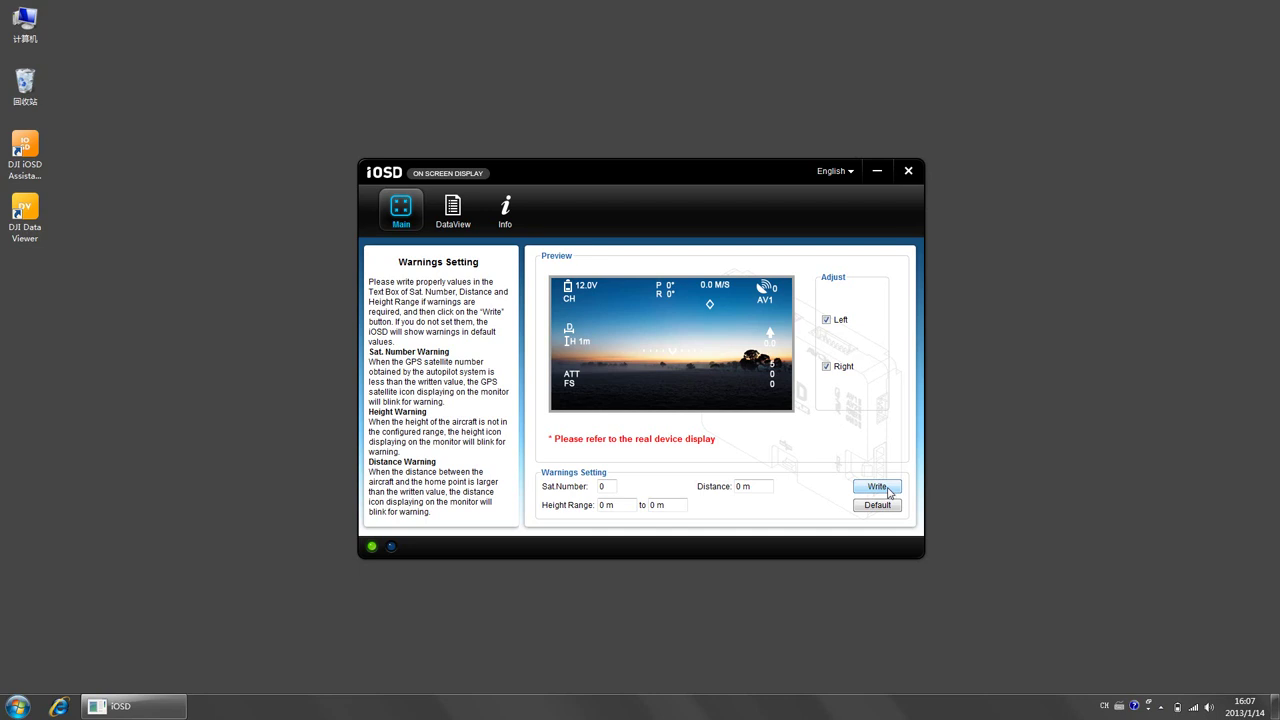
pyautogui.moveTo(609, 337)
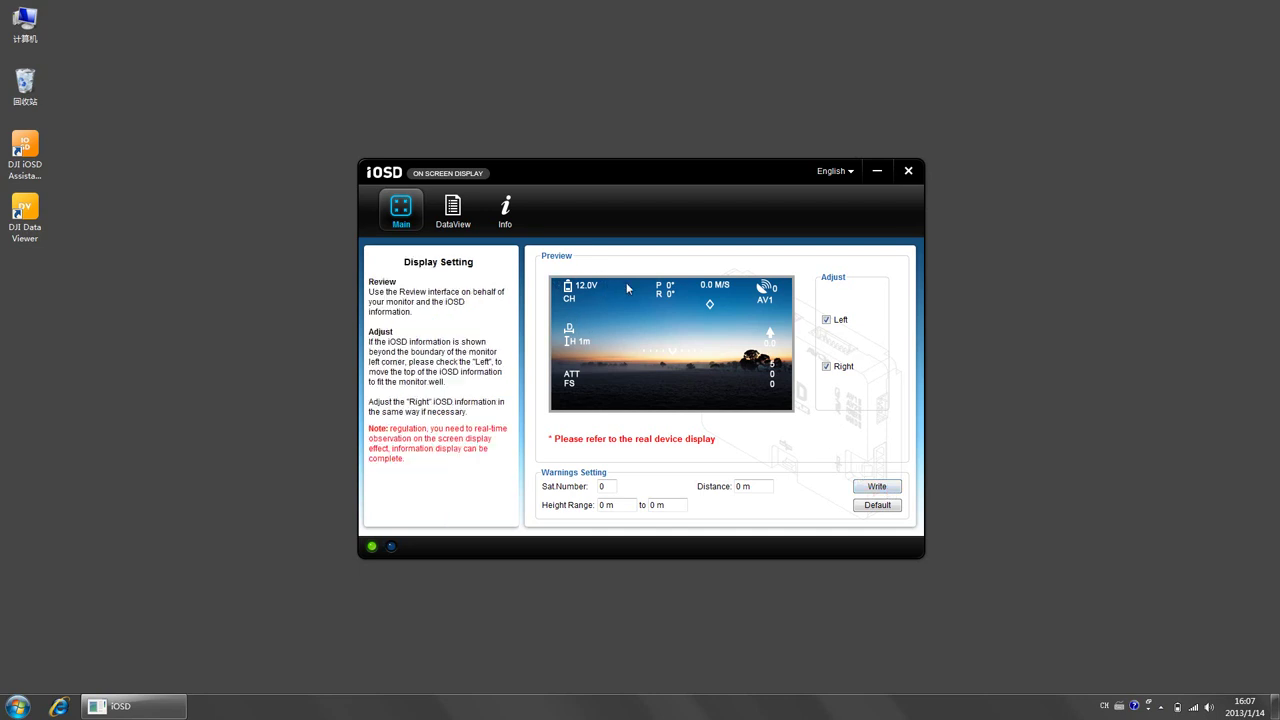
pyautogui.moveTo(888, 490)
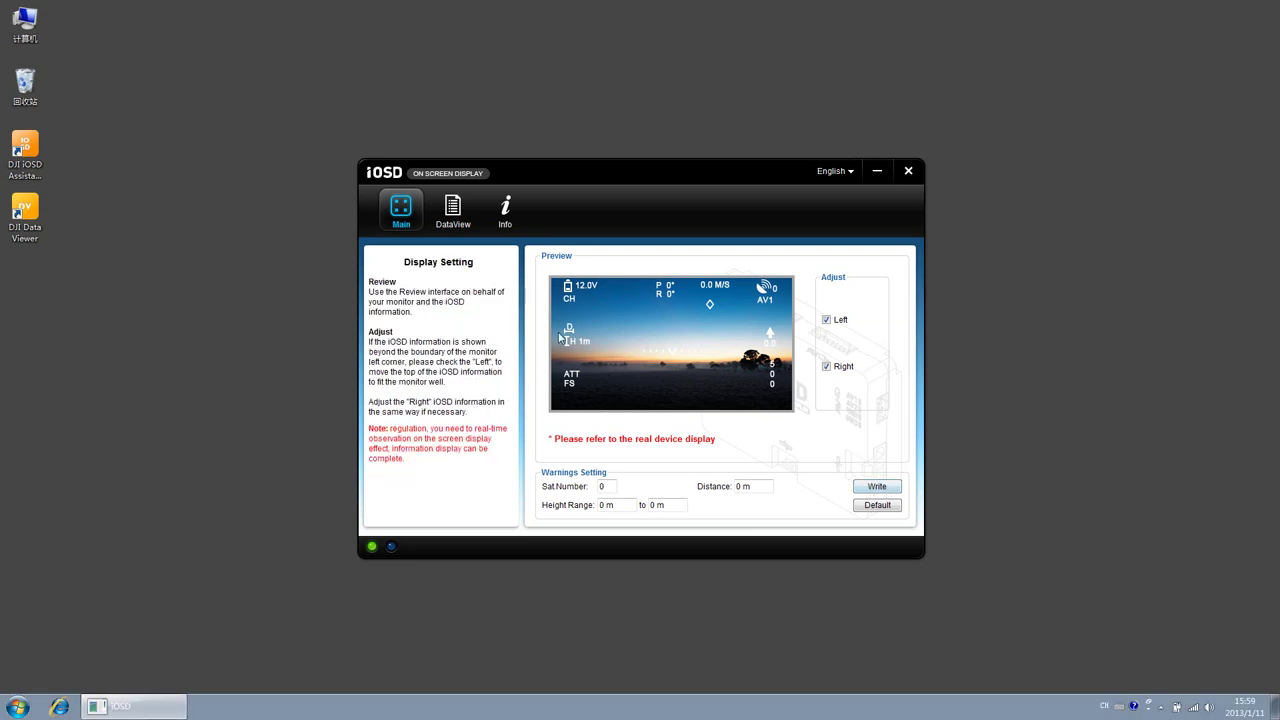
# Go to the DataView page and request switching the iOSD into data view mode
pyautogui.click(463, 225)
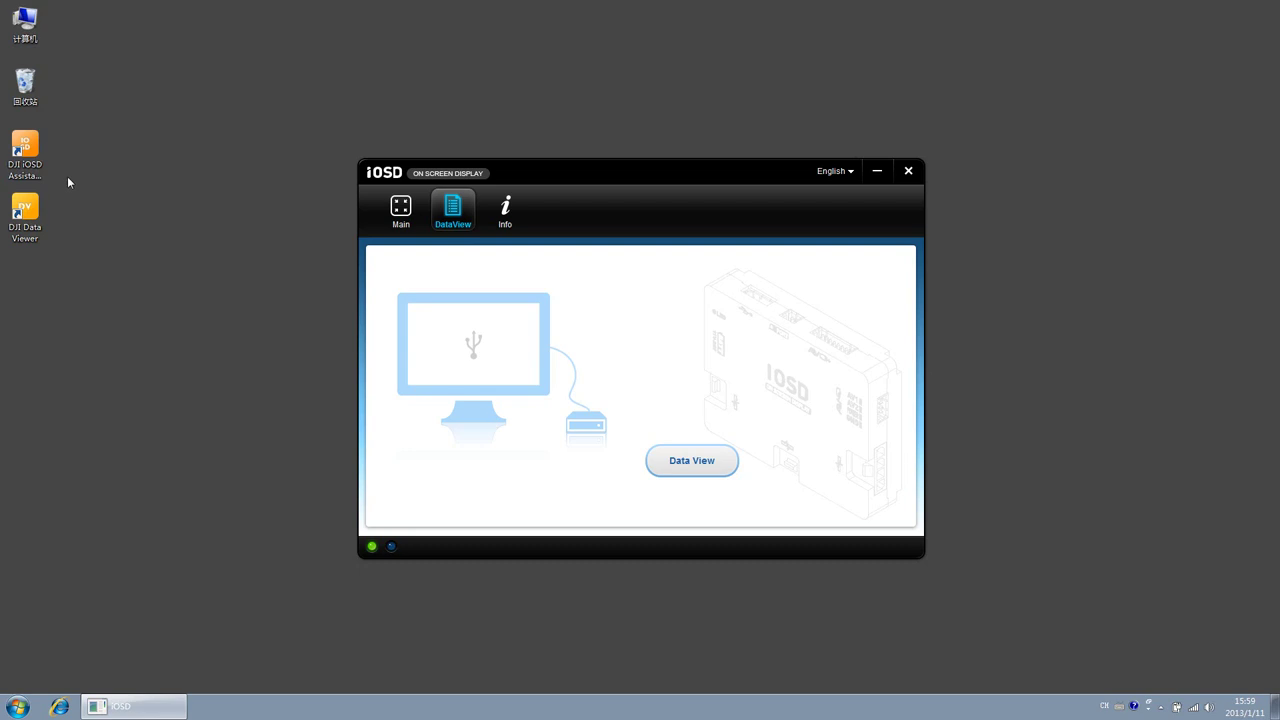
pyautogui.click(64, 236)
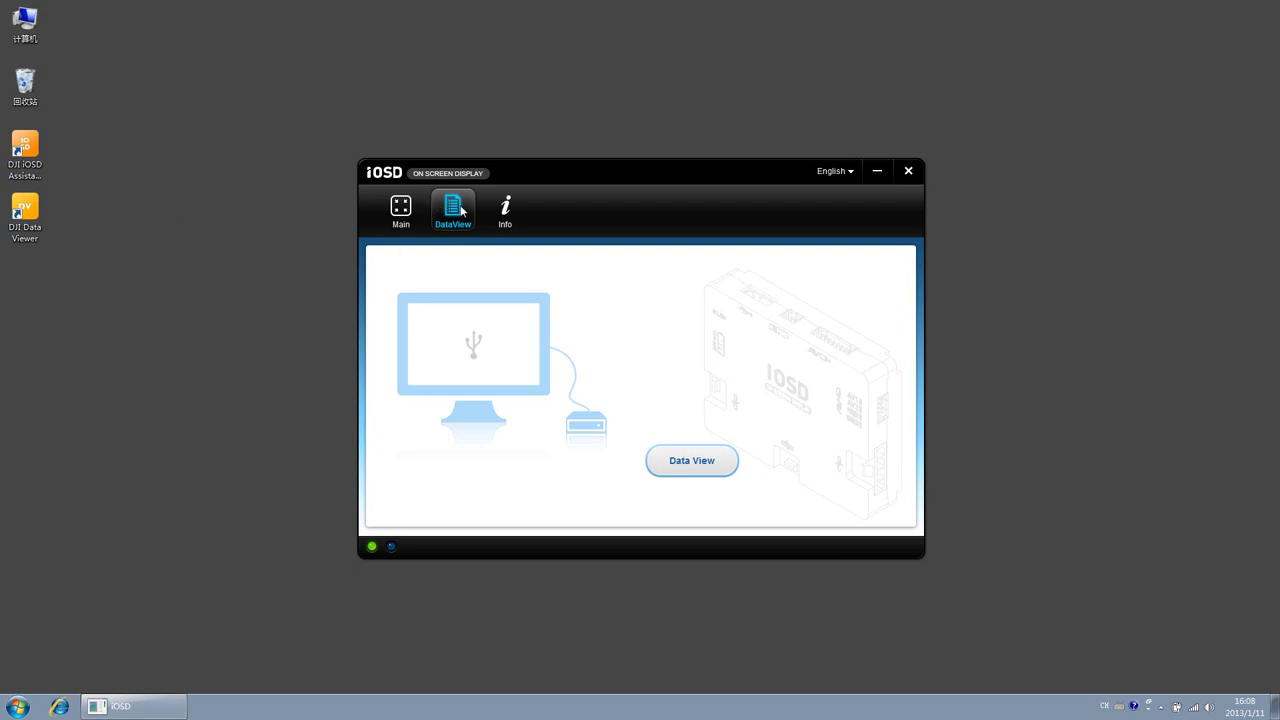
pyautogui.click(702, 462)
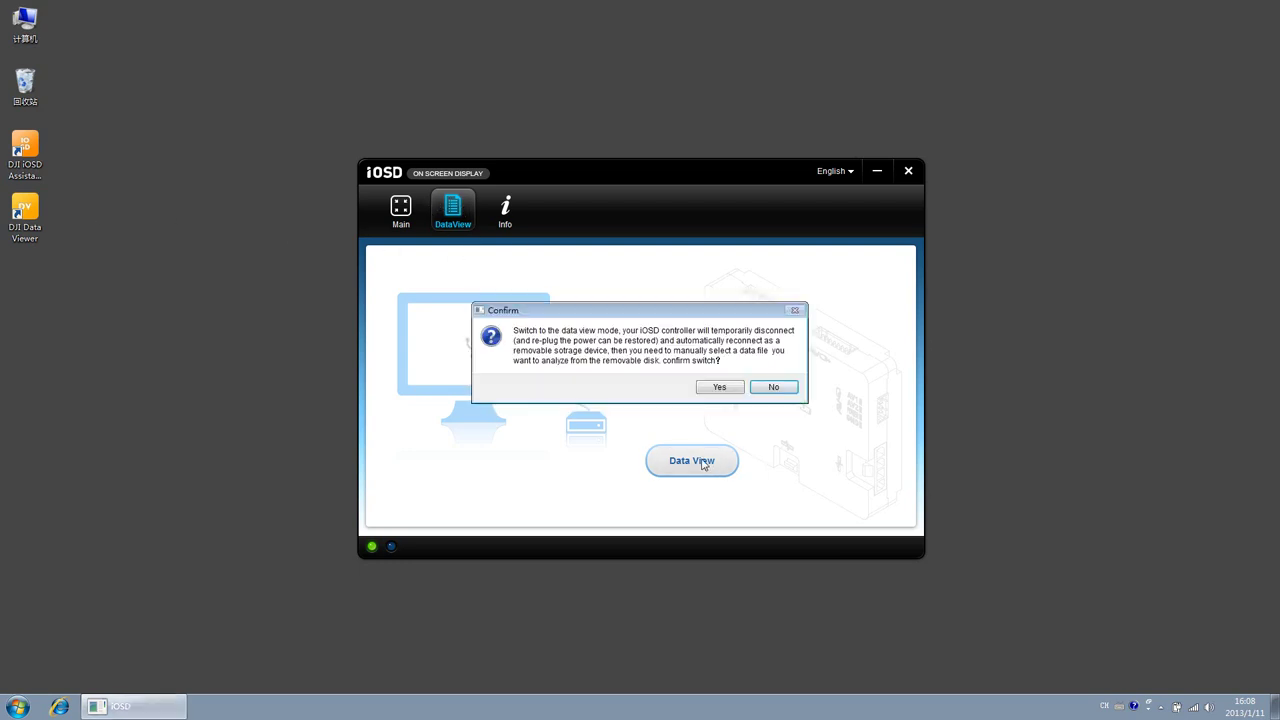
# Confirm data view mode, open FLY011.DAT from the DJI-IOSDLOG drive, and maximize the viewer
pyautogui.click(720, 388)
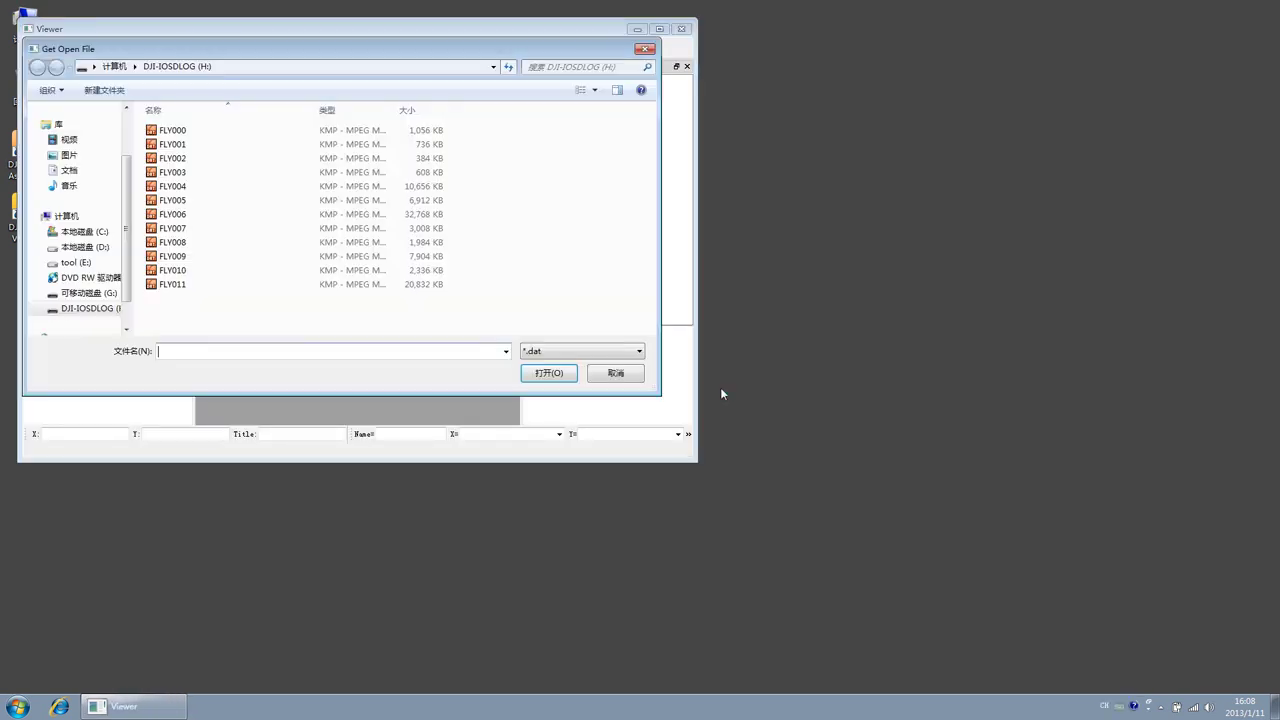
pyautogui.click(204, 135)
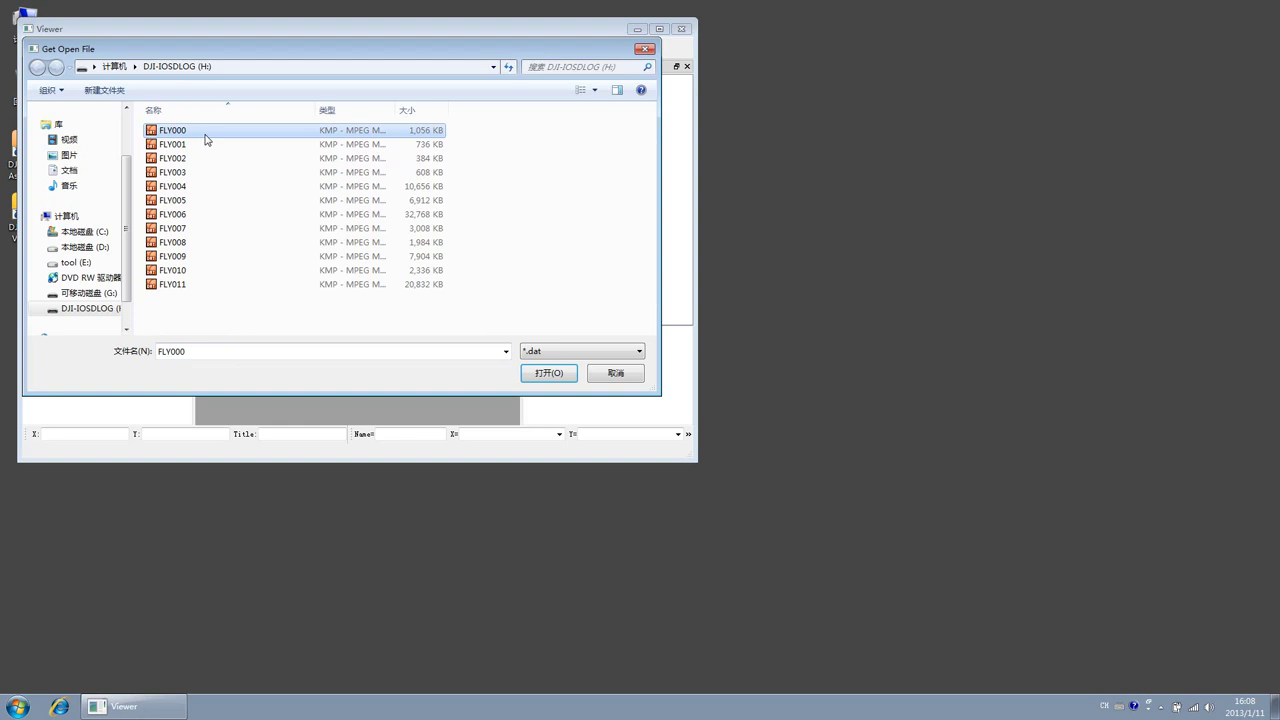
pyautogui.click(211, 286)
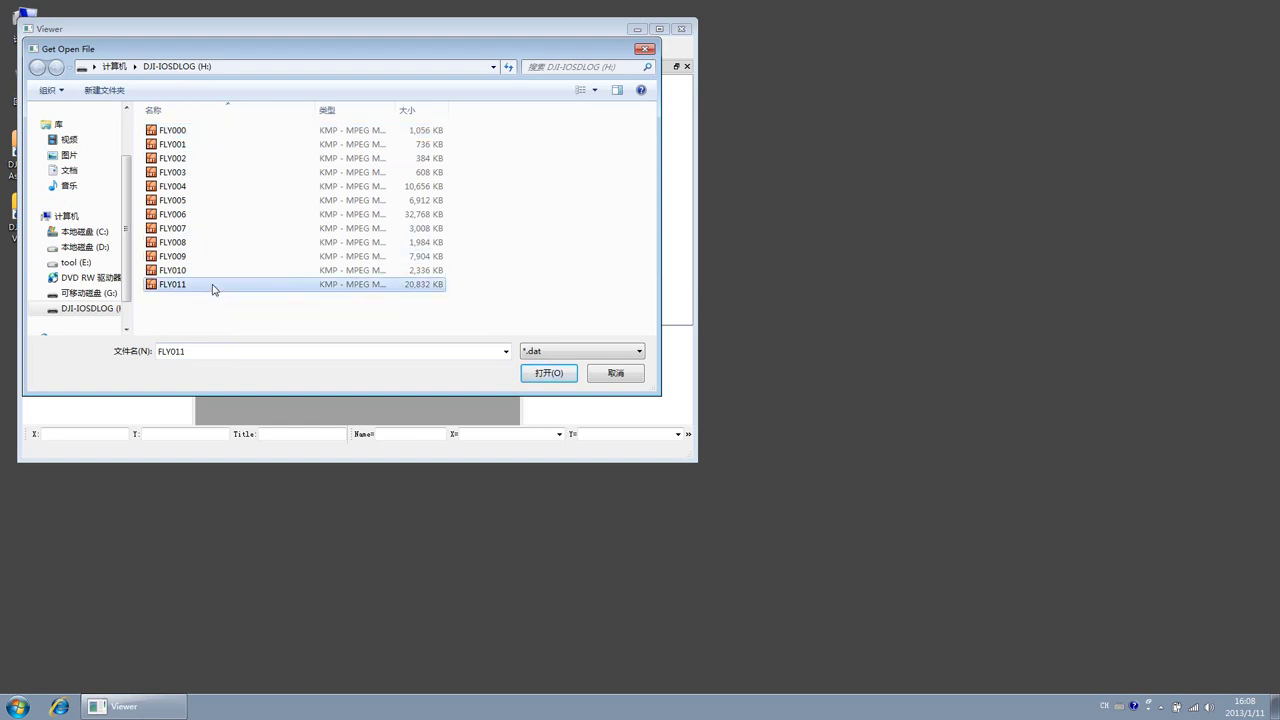
pyautogui.click(548, 373)
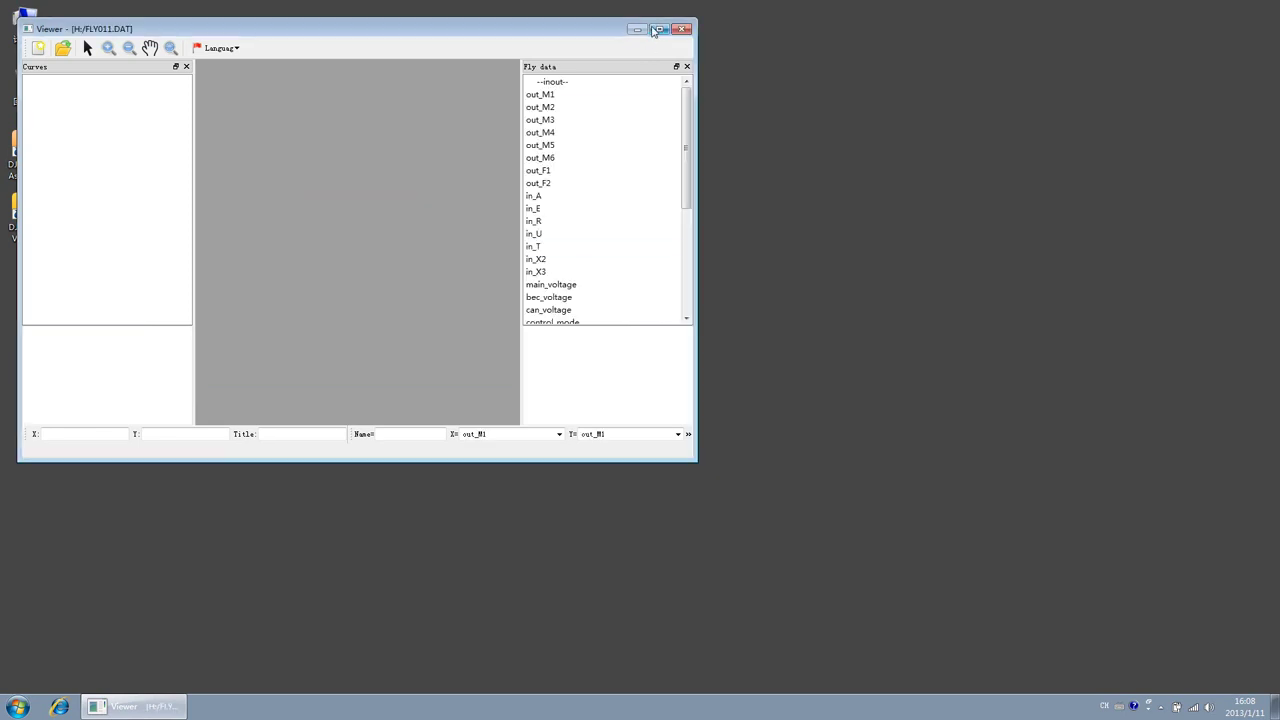
pyautogui.click(659, 28)
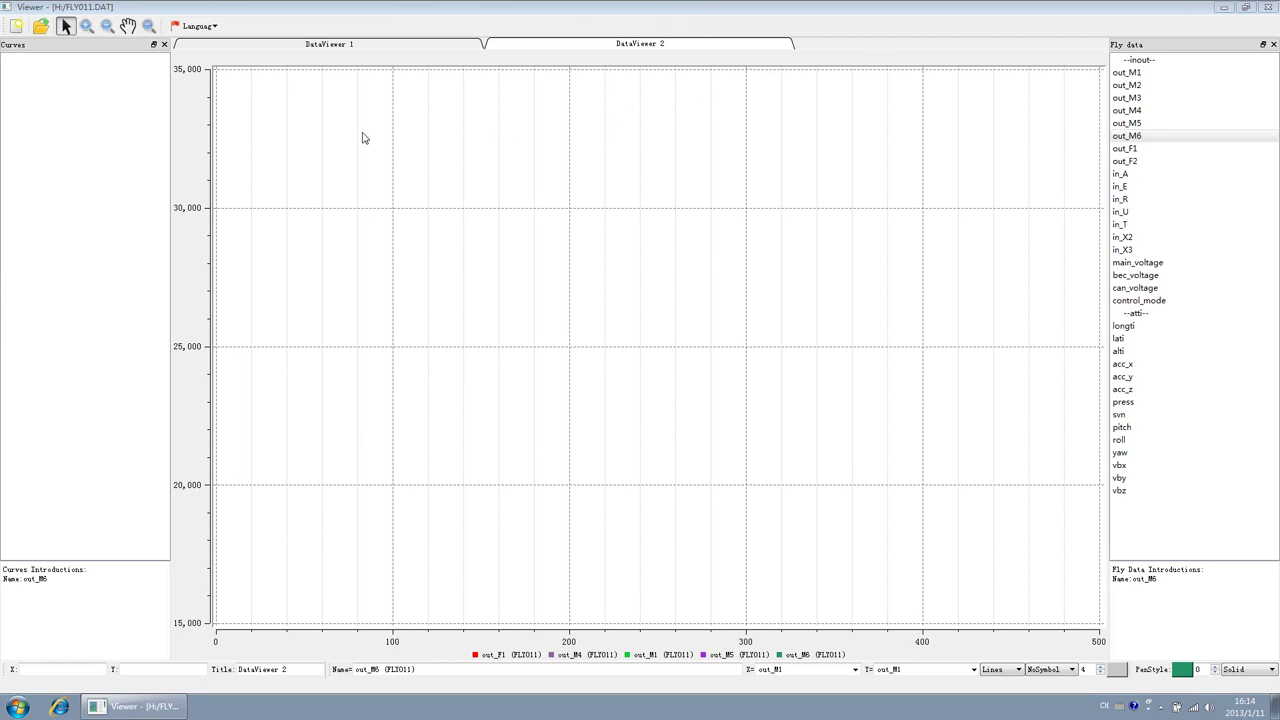
# Start a new DataViewer 3 chart and plot FLY011's out_M5 channel as a red curve
pyautogui.click(18, 28)
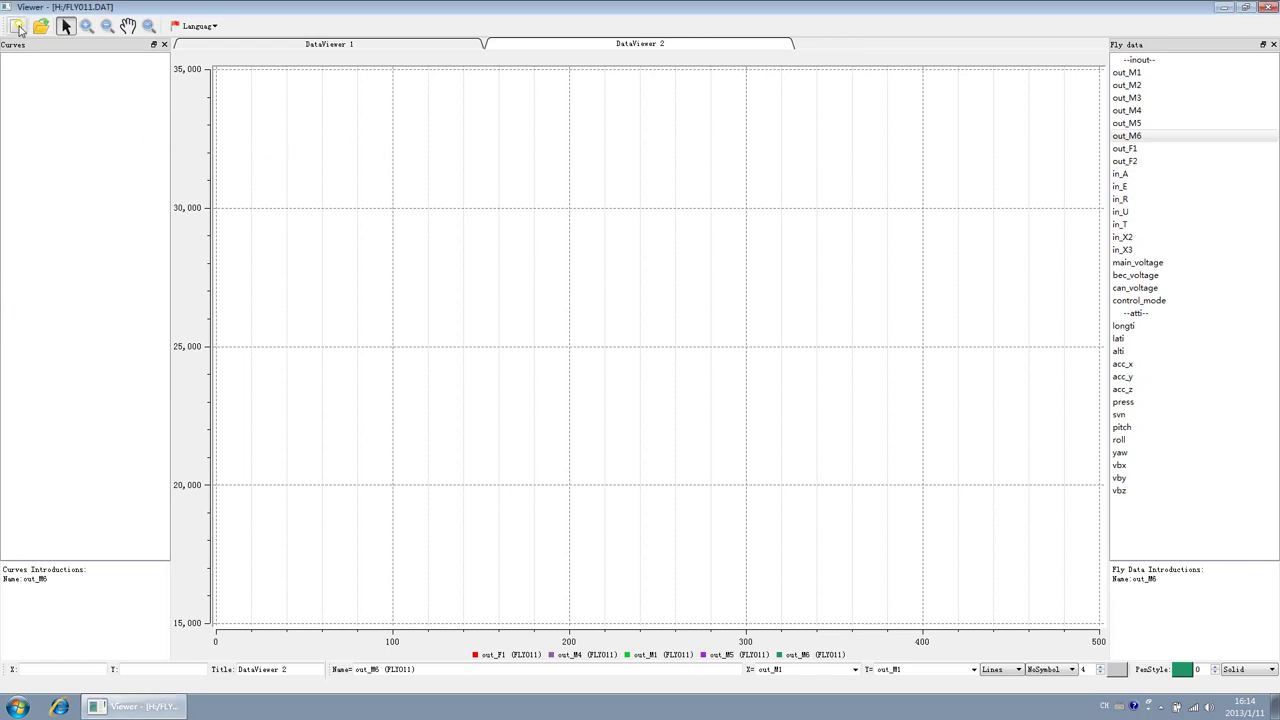
pyautogui.click(40, 26)
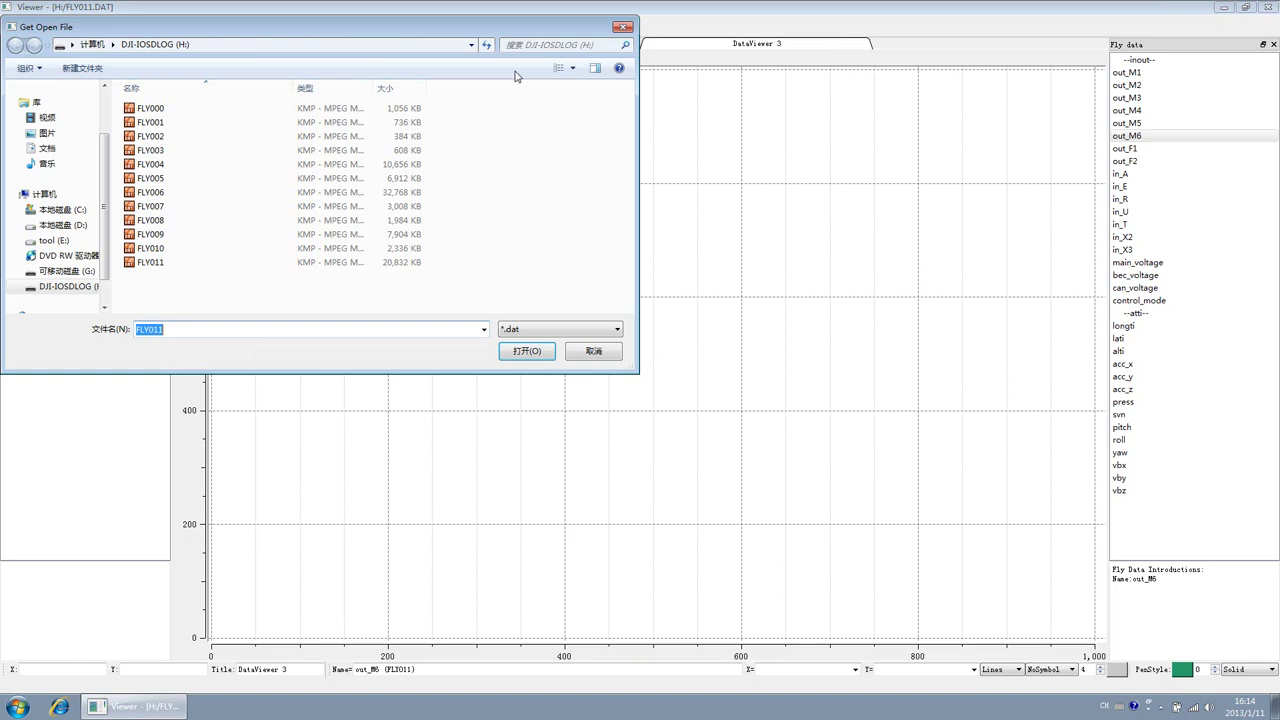
pyautogui.click(612, 31)
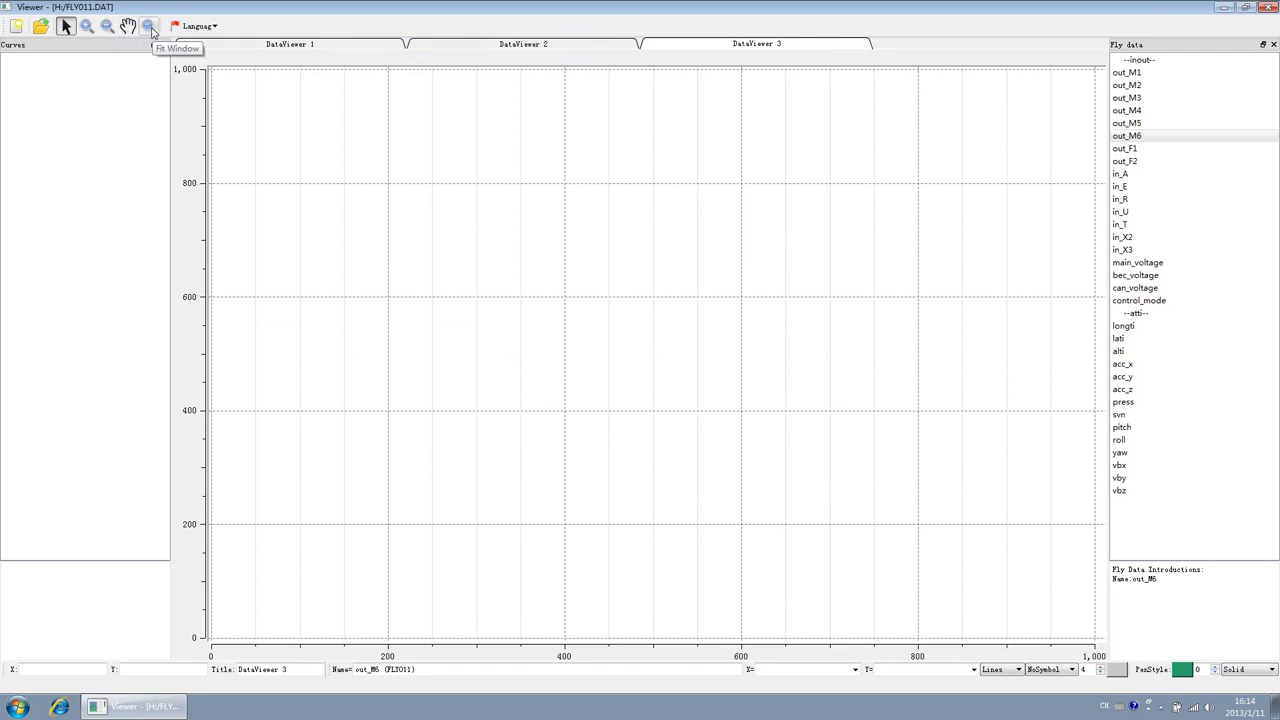
pyautogui.click(214, 28)
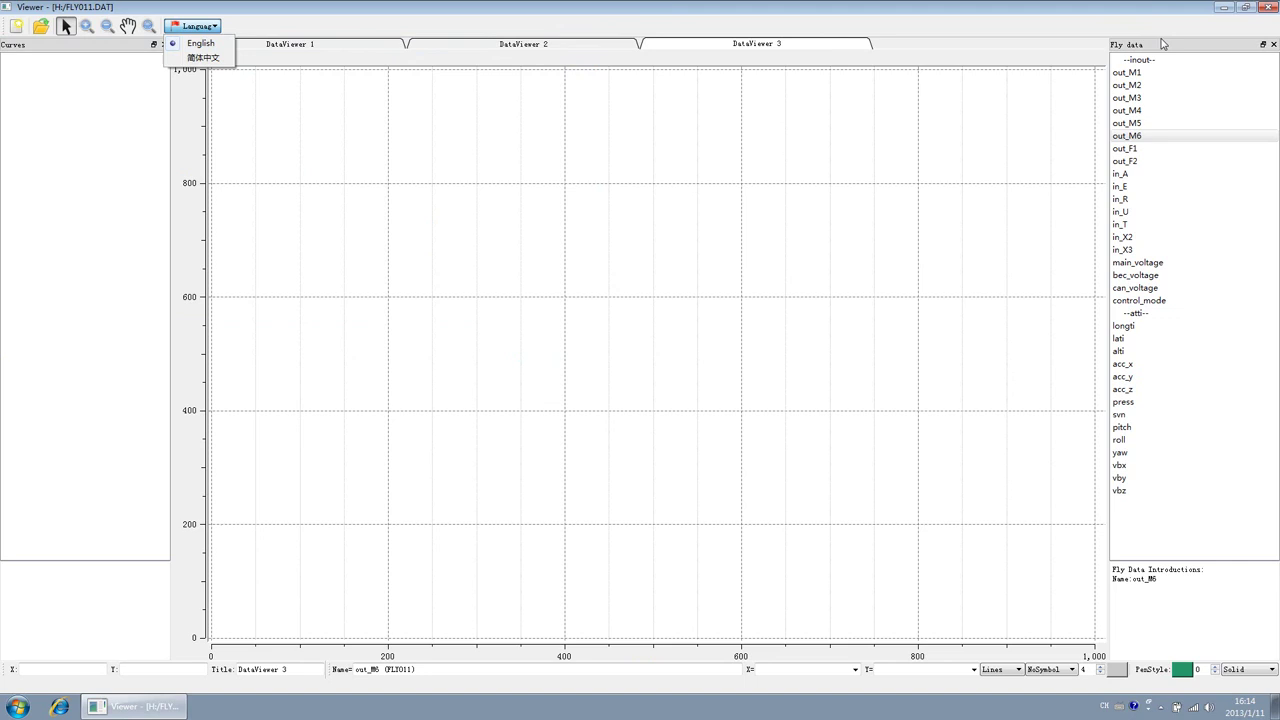
pyautogui.click(1142, 123)
pyautogui.doubleClick(1142, 123)
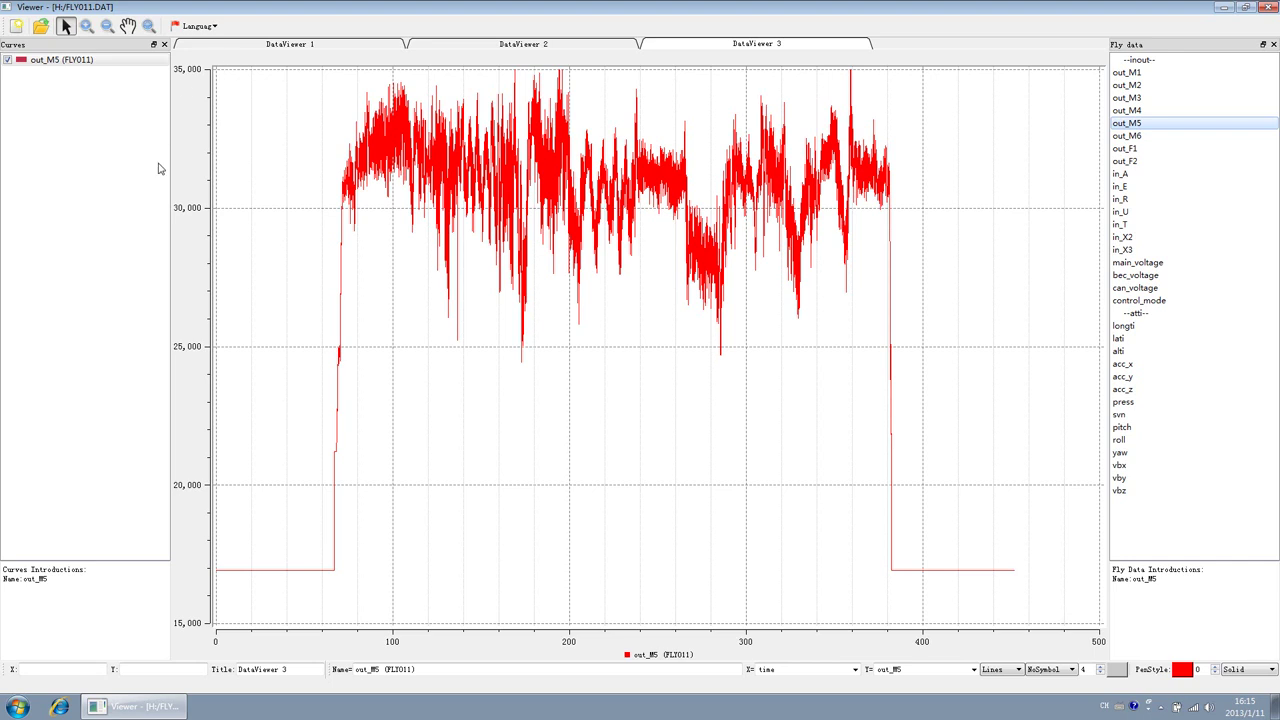
# Add out_M1 as a curve, then uncheck out_M5 and out_M1 so neither is plotted
pyautogui.click(222, 512)
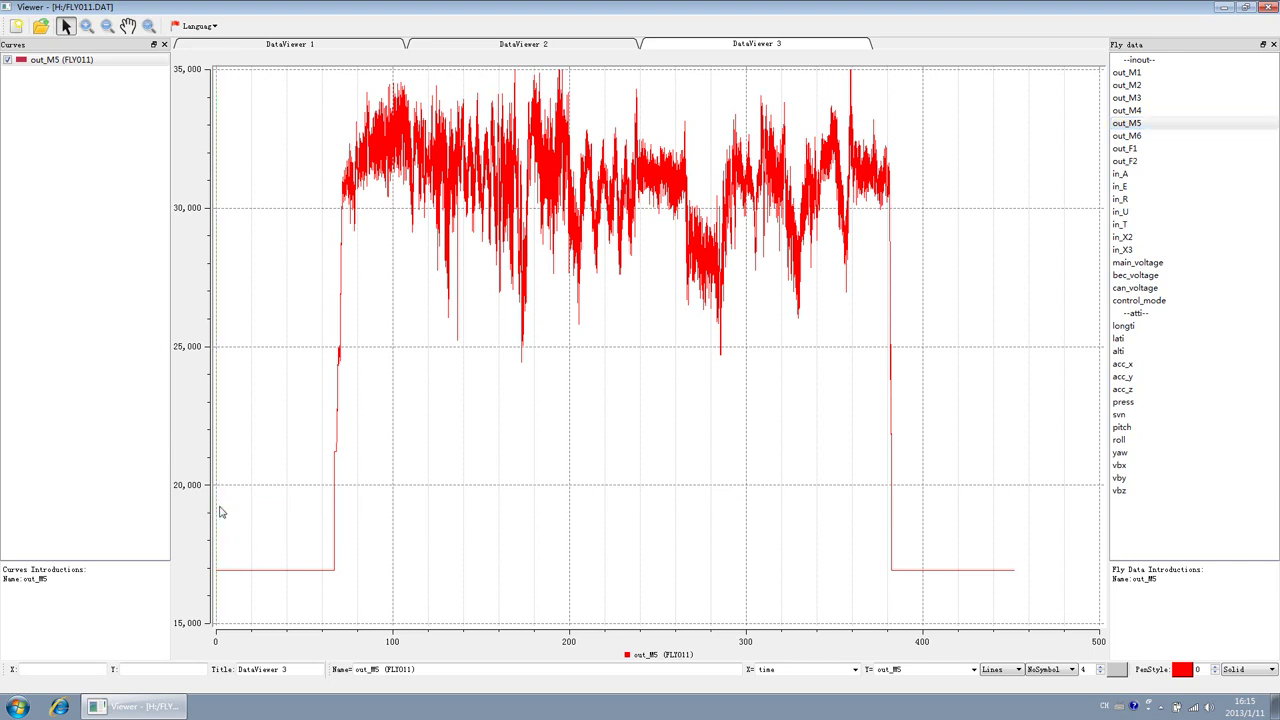
pyautogui.doubleClick(1150, 78)
pyautogui.click(8, 60)
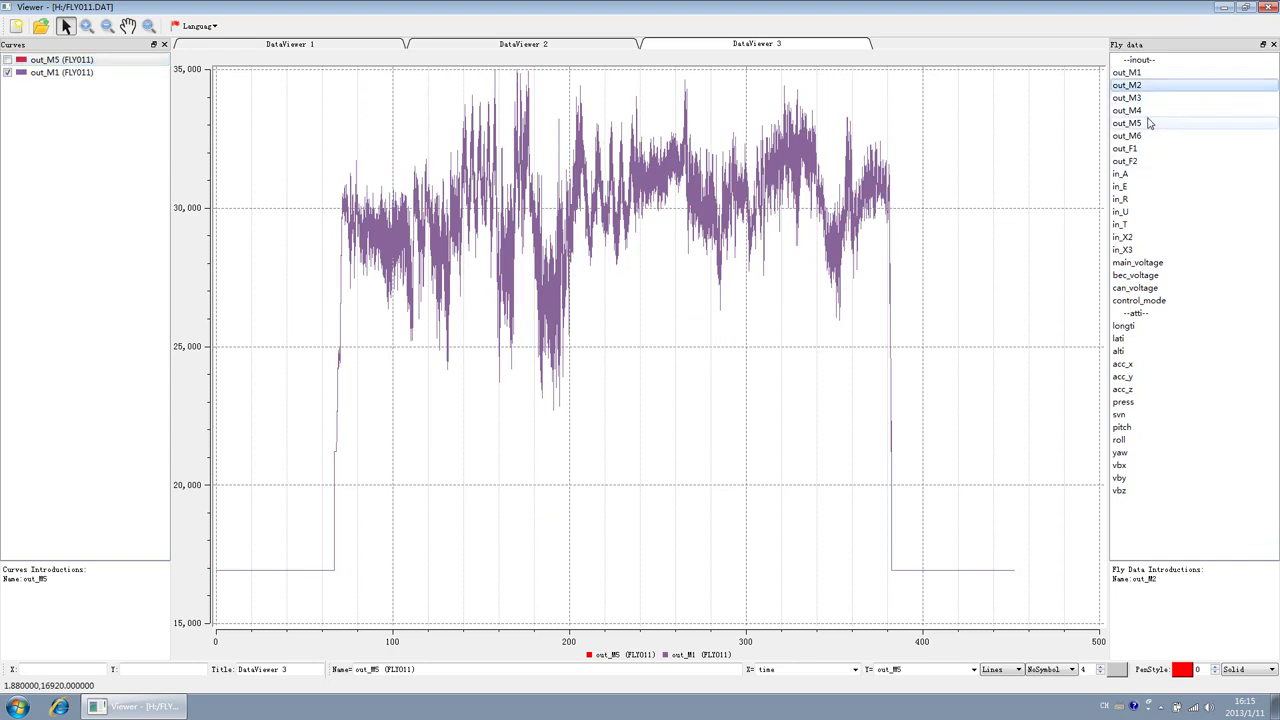
pyautogui.click(1143, 163)
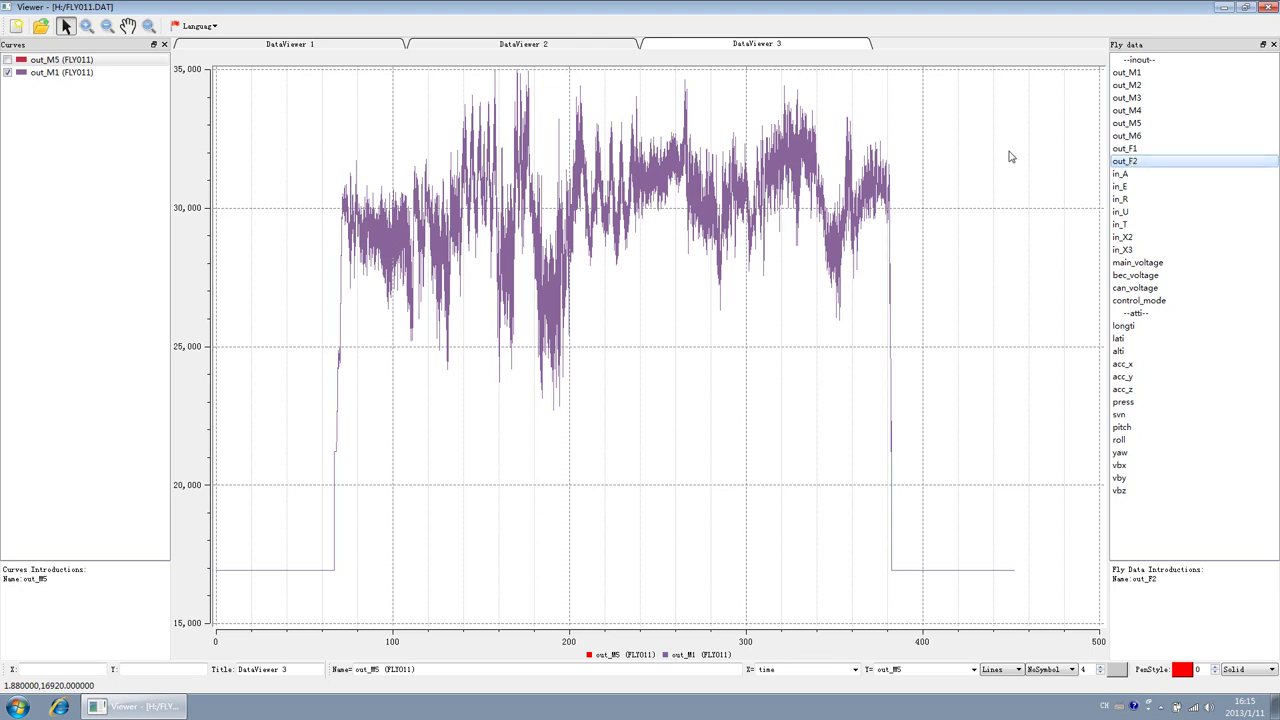
pyautogui.click(8, 72)
# Add out_M3, out_M4 and out_M6 as curves, unchecking each so the chart stays empty
pyautogui.doubleClick(1125, 97)
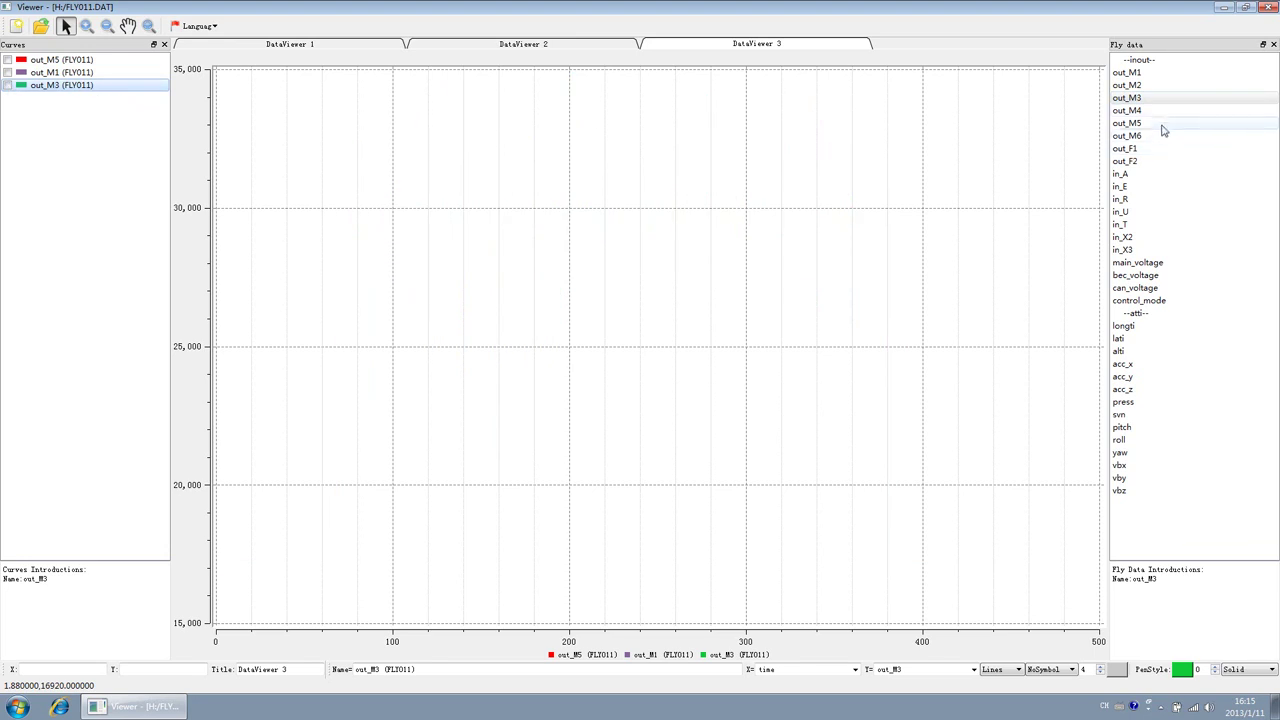
pyautogui.doubleClick(1130, 111)
pyautogui.click(8, 97)
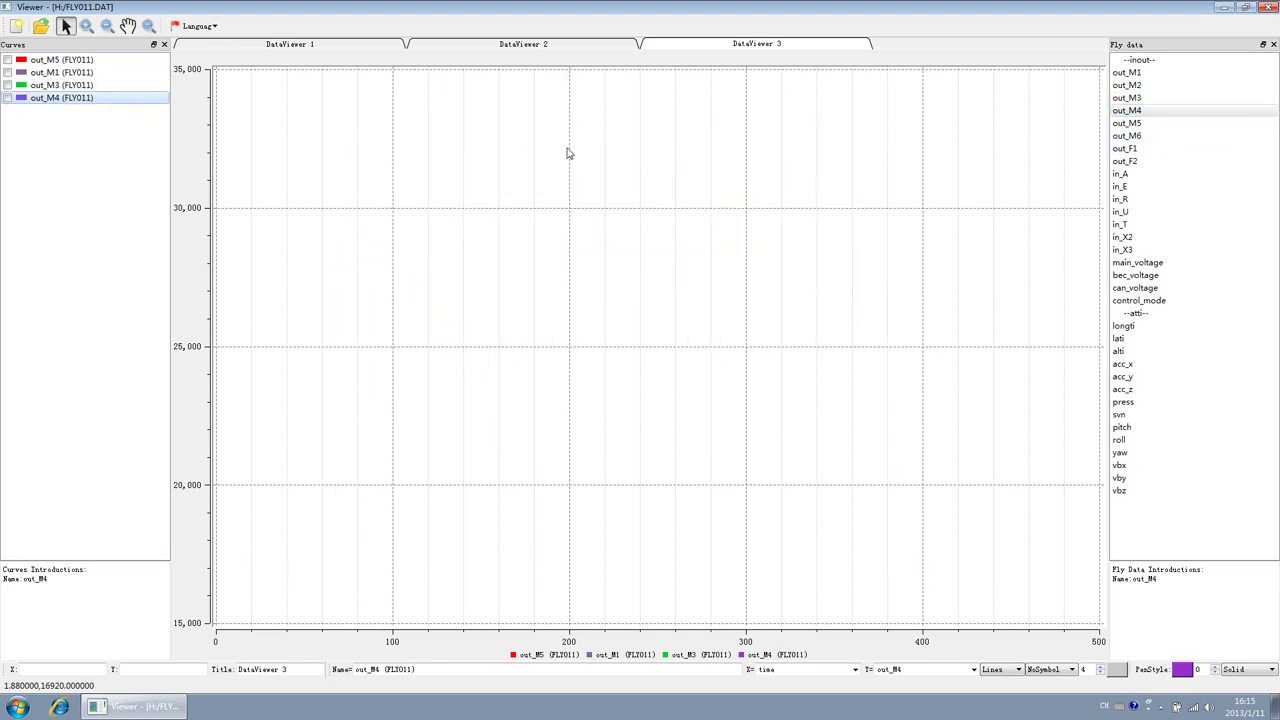
pyautogui.doubleClick(1126, 123)
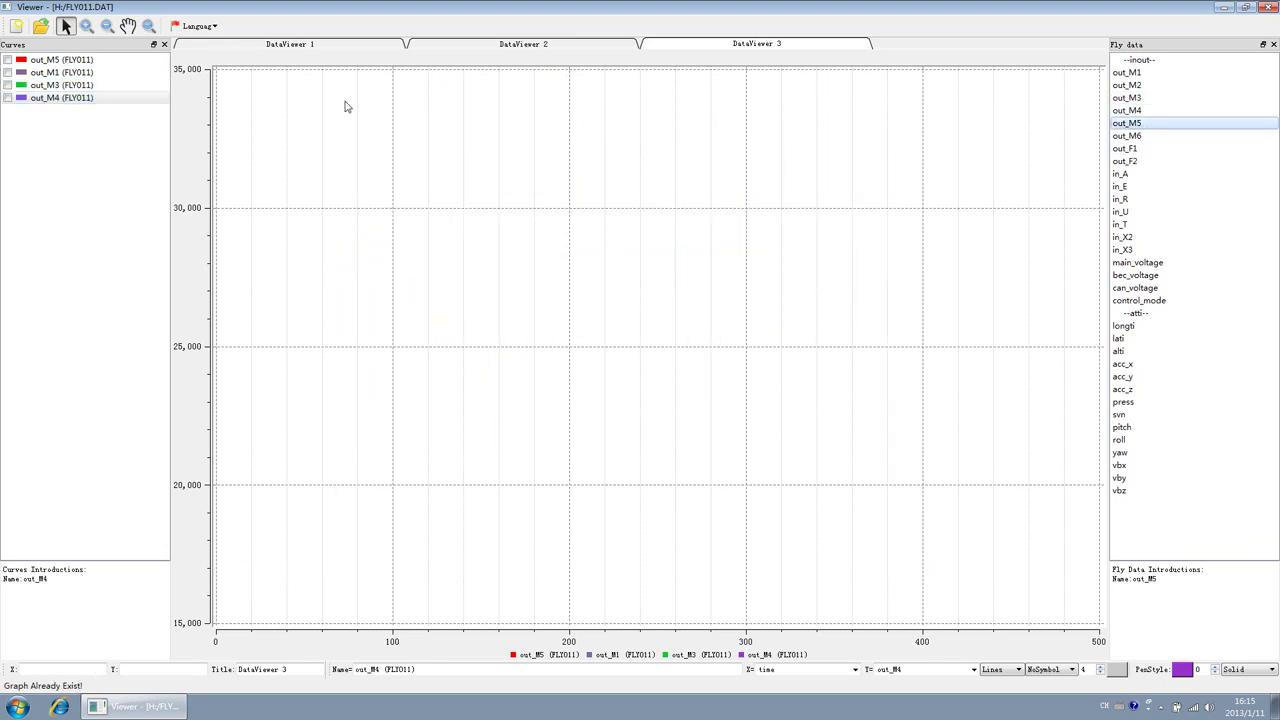
pyautogui.doubleClick(1140, 136)
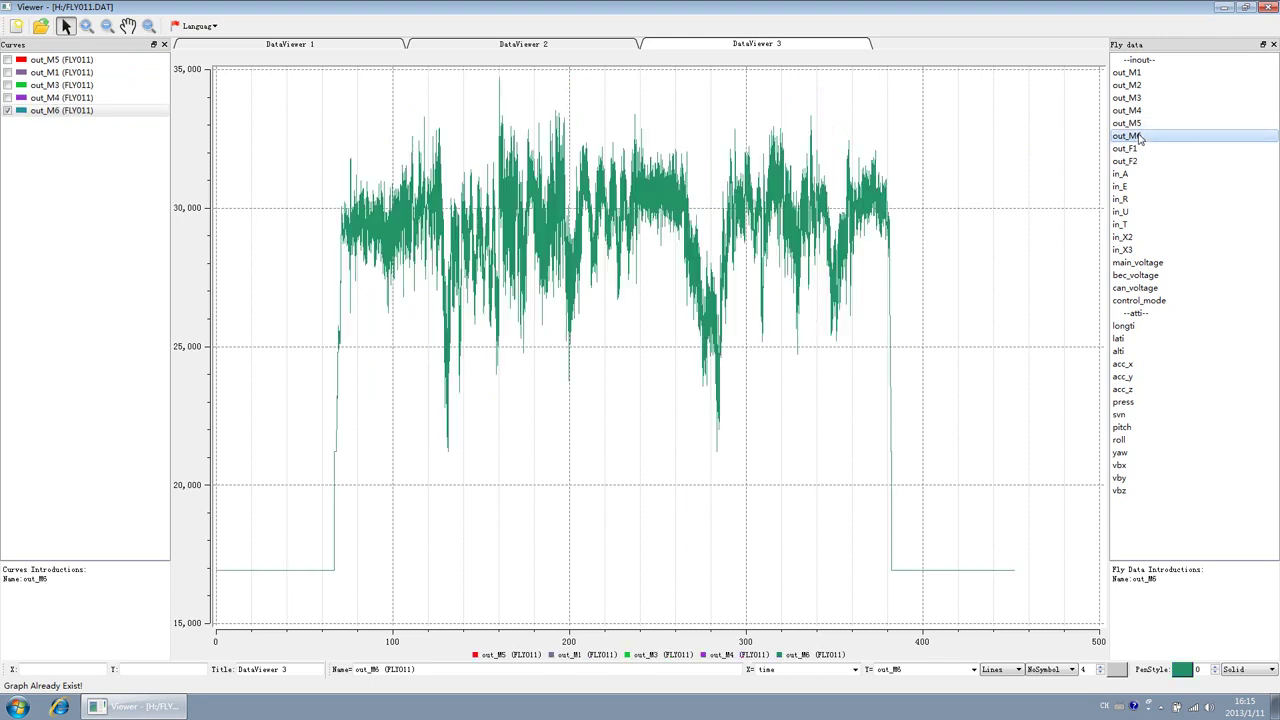
pyautogui.click(8, 112)
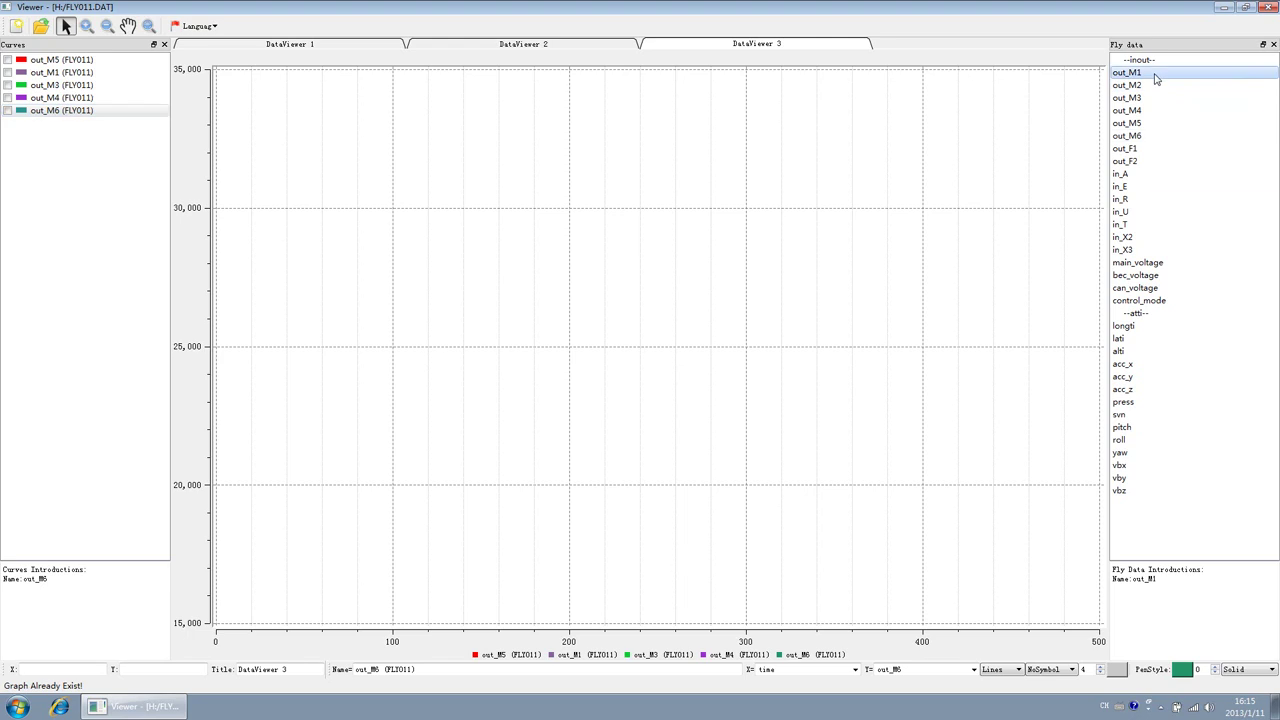
pyautogui.click(1141, 111)
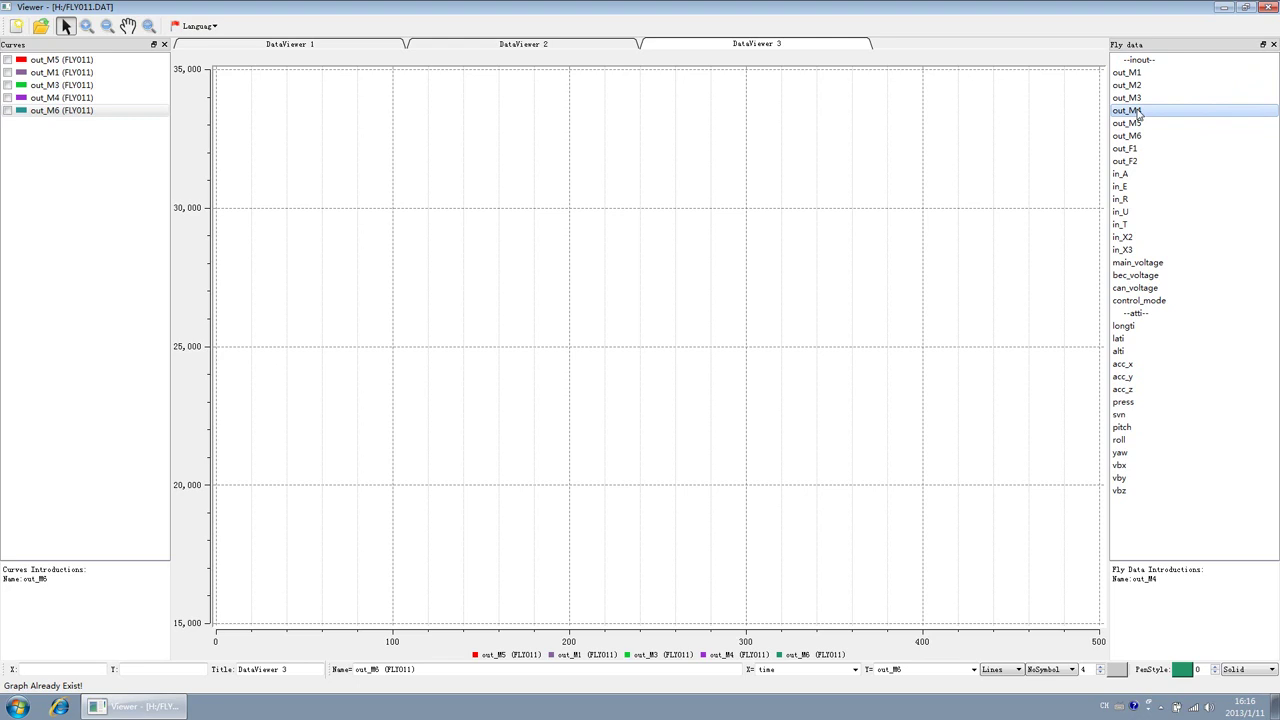
pyautogui.click(1127, 135)
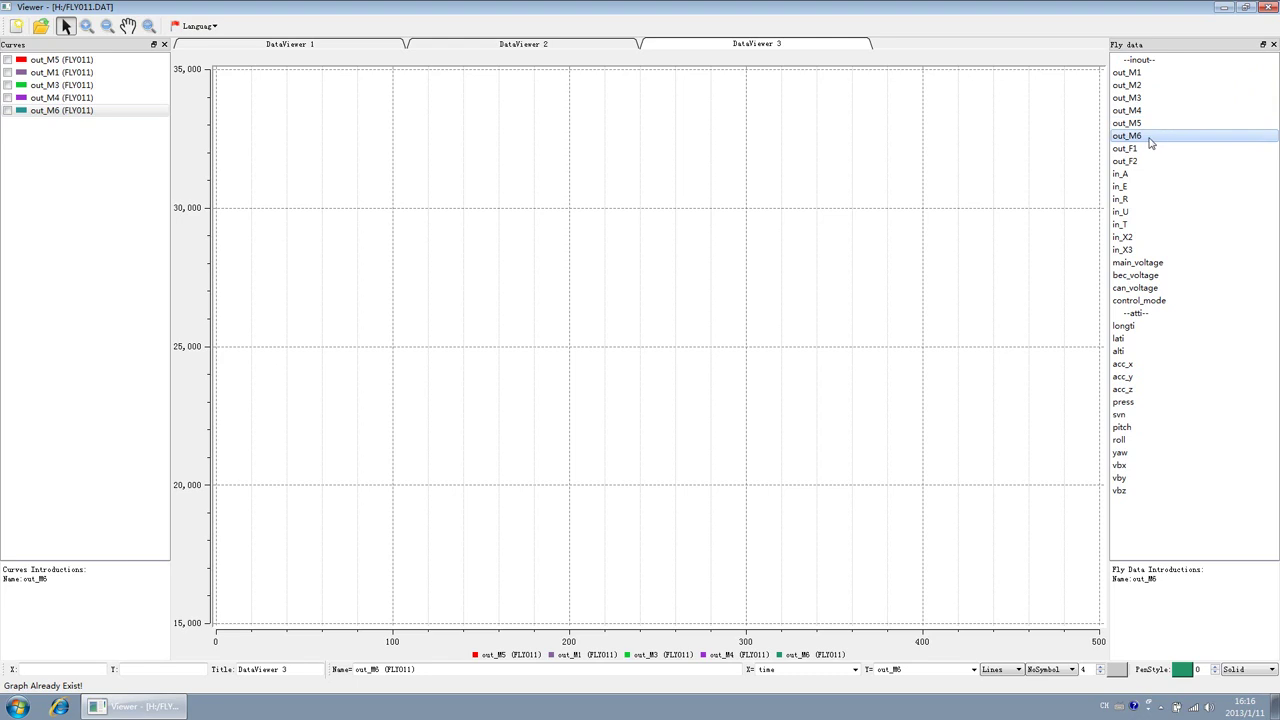
# Read the Fly Data Introductions for out_M1, out_F2 and inputs in_A through in_X3
pyautogui.click(1142, 74)
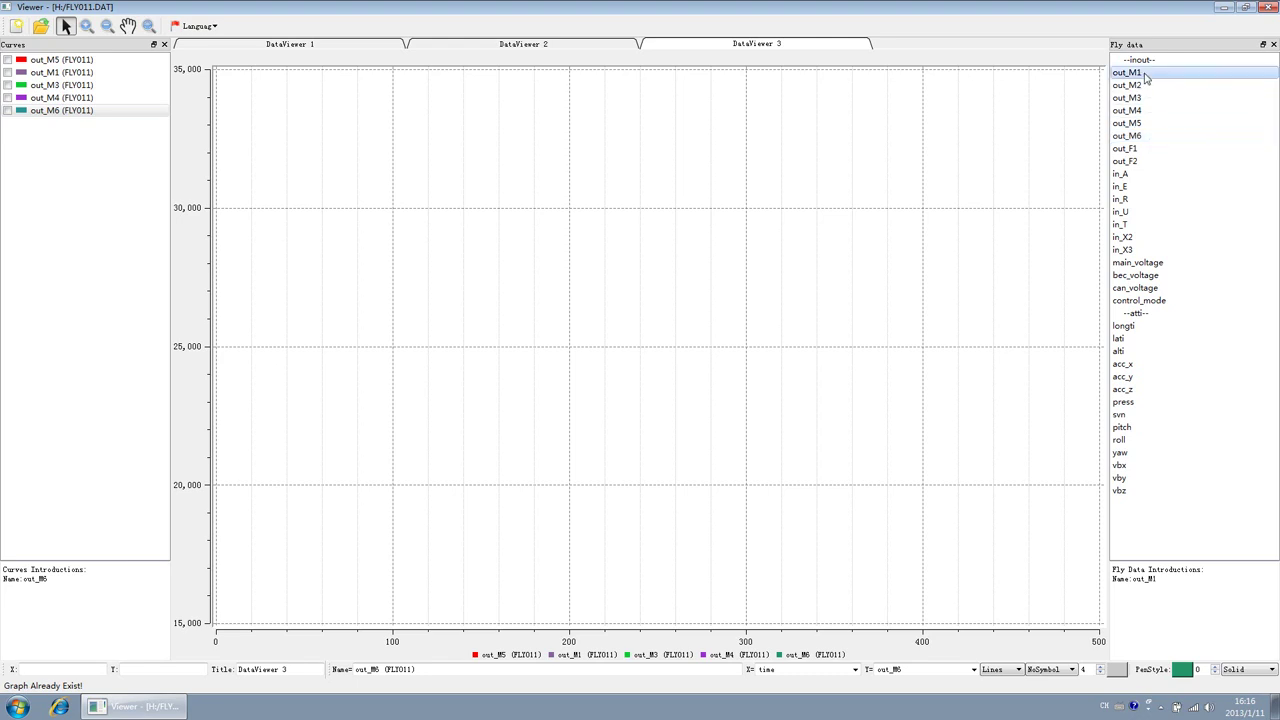
pyautogui.click(1150, 161)
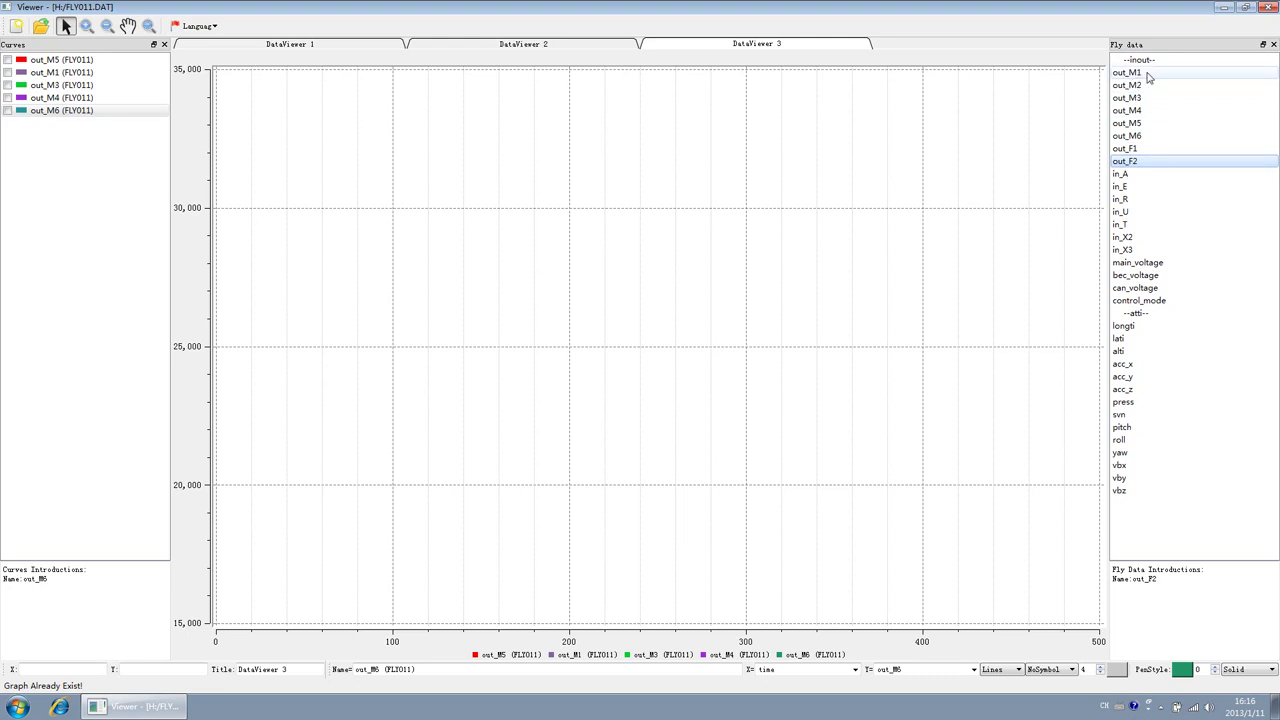
pyautogui.click(1125, 177)
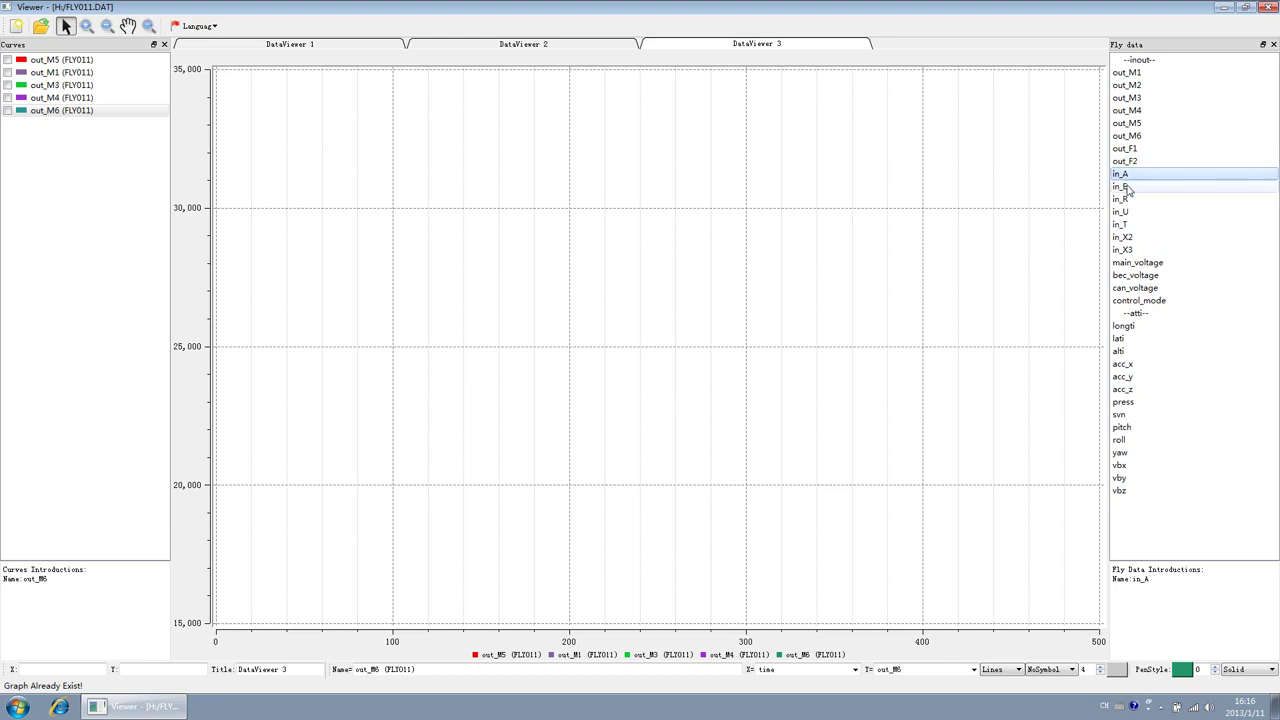
pyautogui.click(1127, 188)
pyautogui.click(1128, 200)
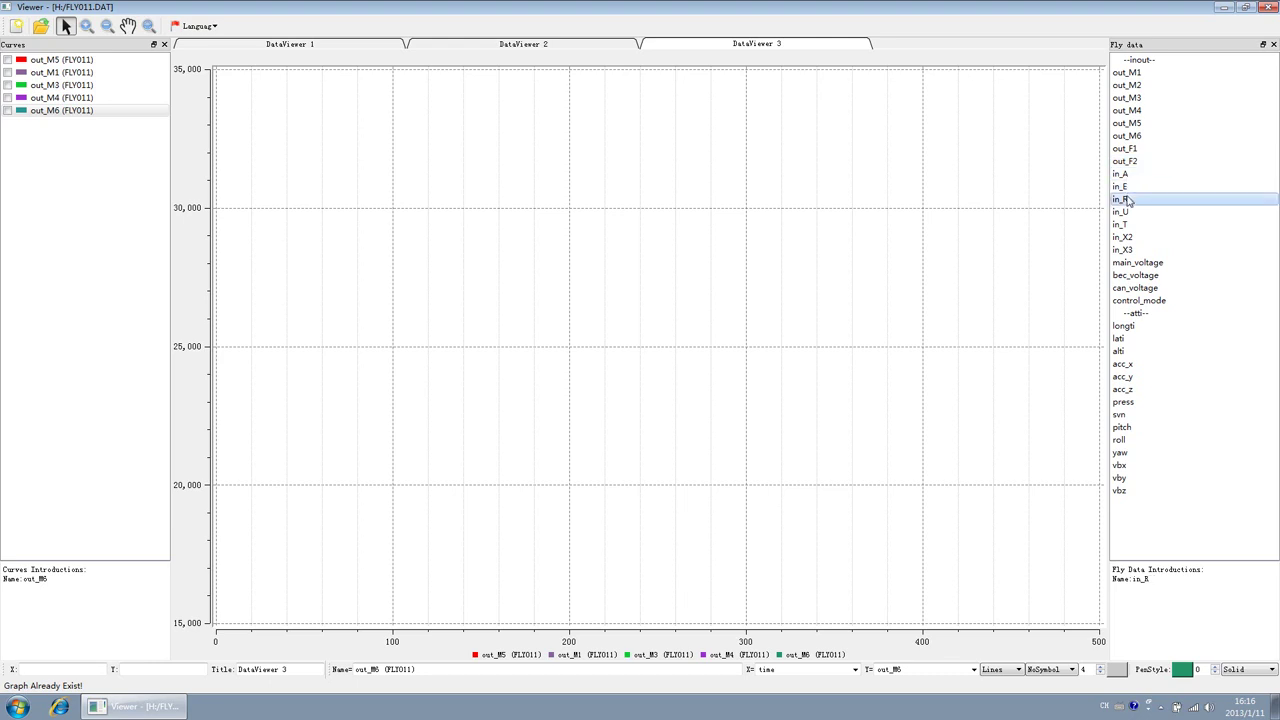
pyautogui.click(1129, 212)
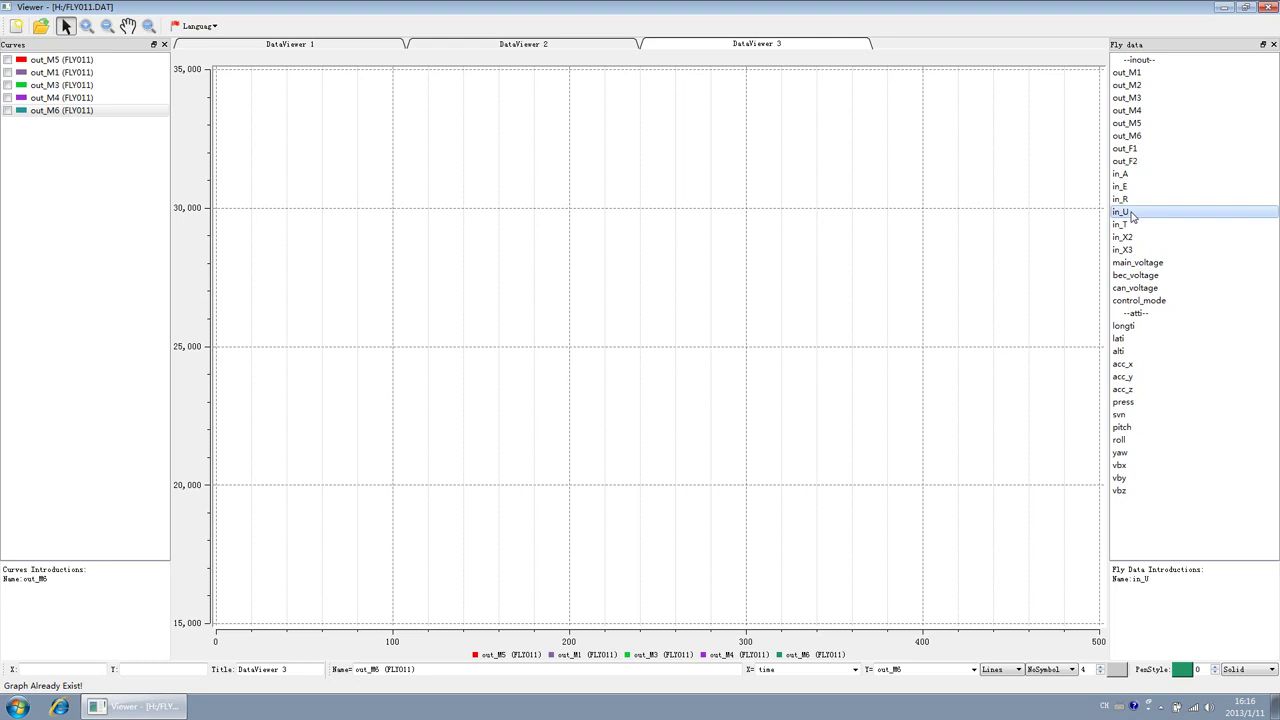
pyautogui.click(1132, 226)
pyautogui.click(1130, 238)
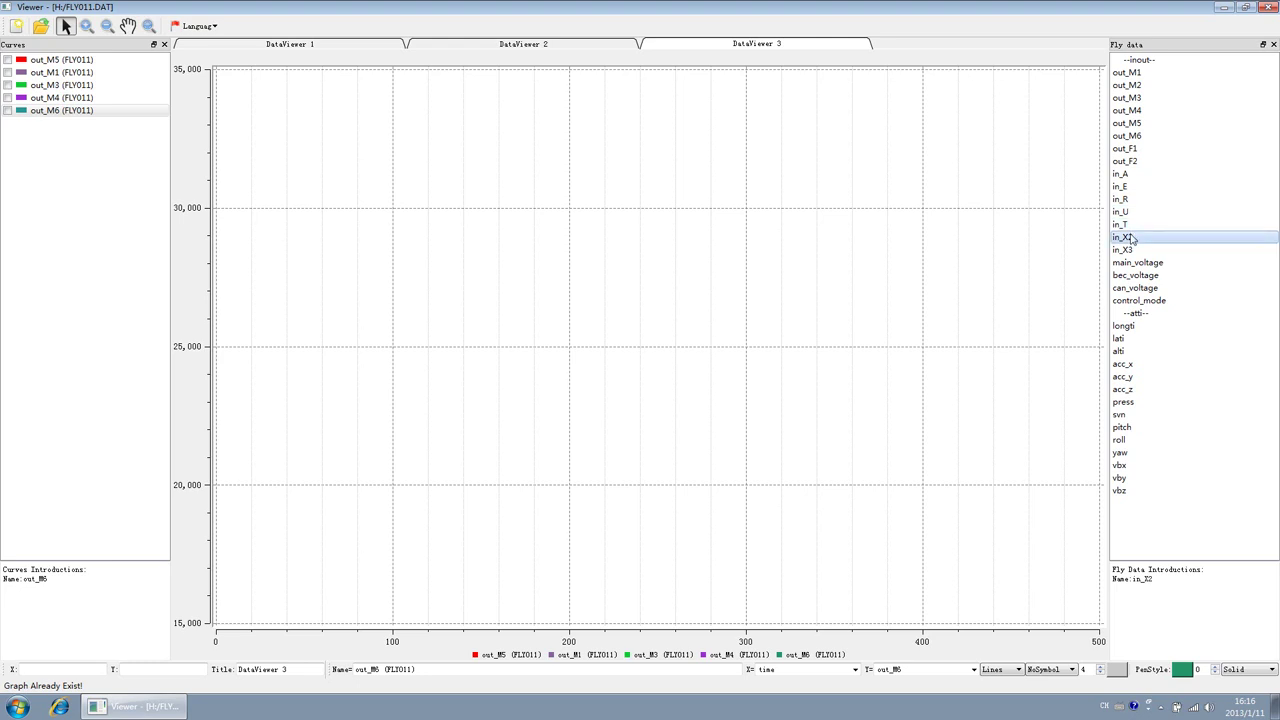
pyautogui.click(1132, 251)
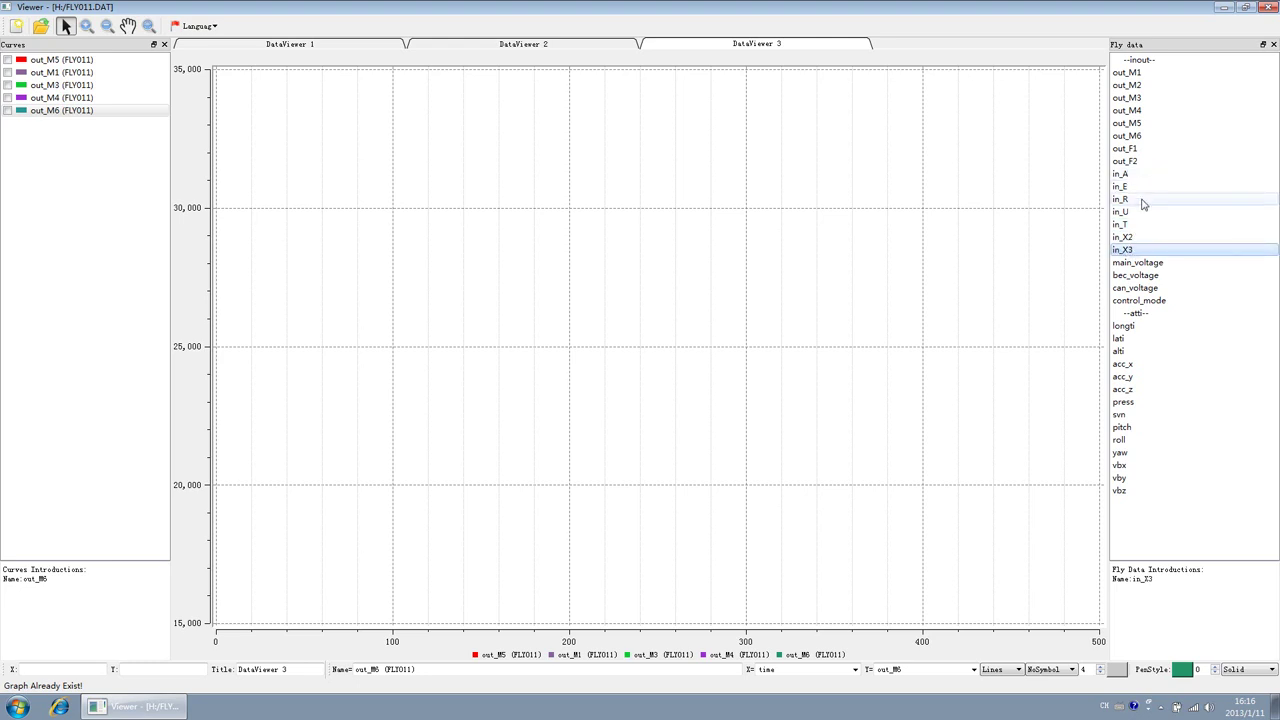
# Read what main_voltage, bec_voltage and can_voltage measure, plus control_mode's flight modes
pyautogui.click(1145, 263)
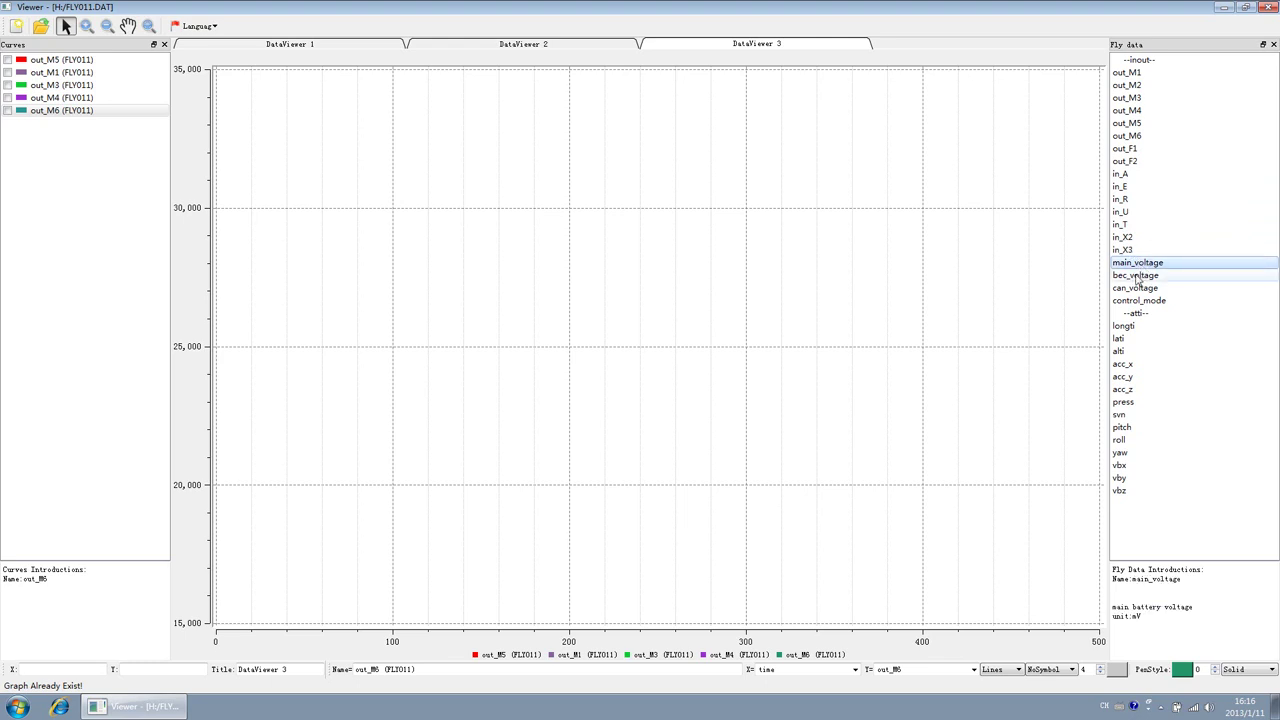
pyautogui.click(1138, 277)
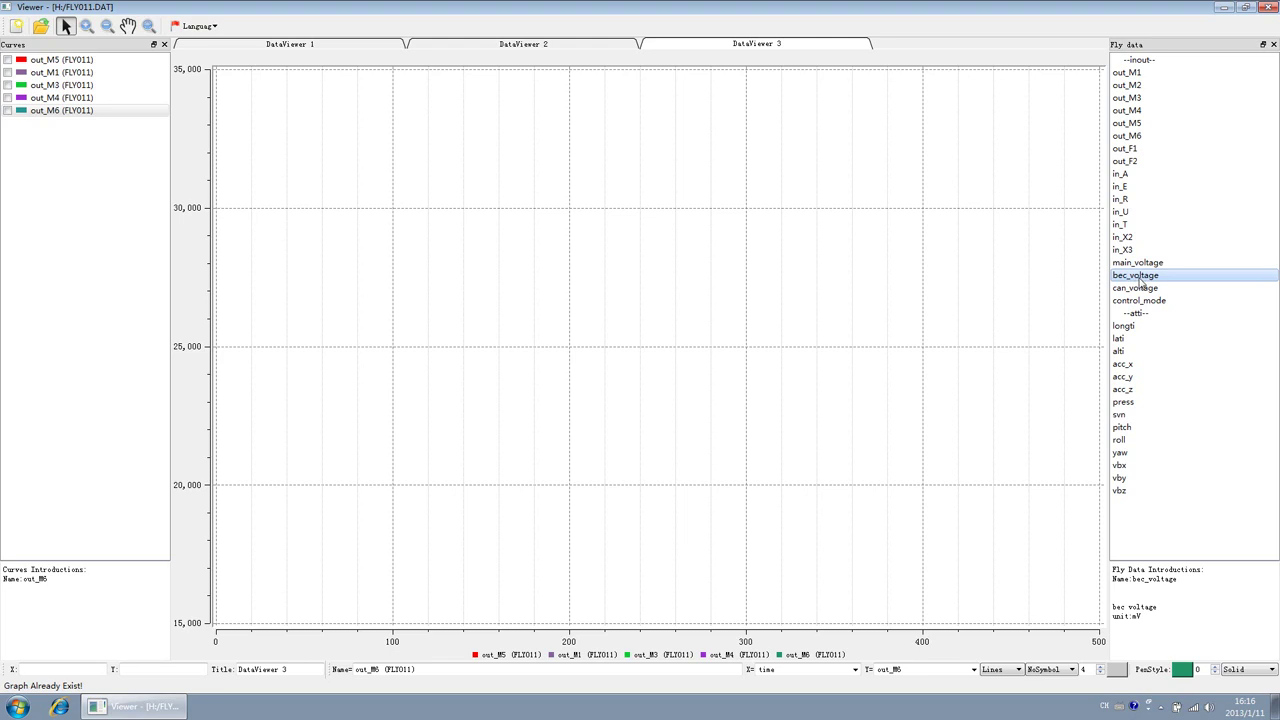
pyautogui.click(1142, 289)
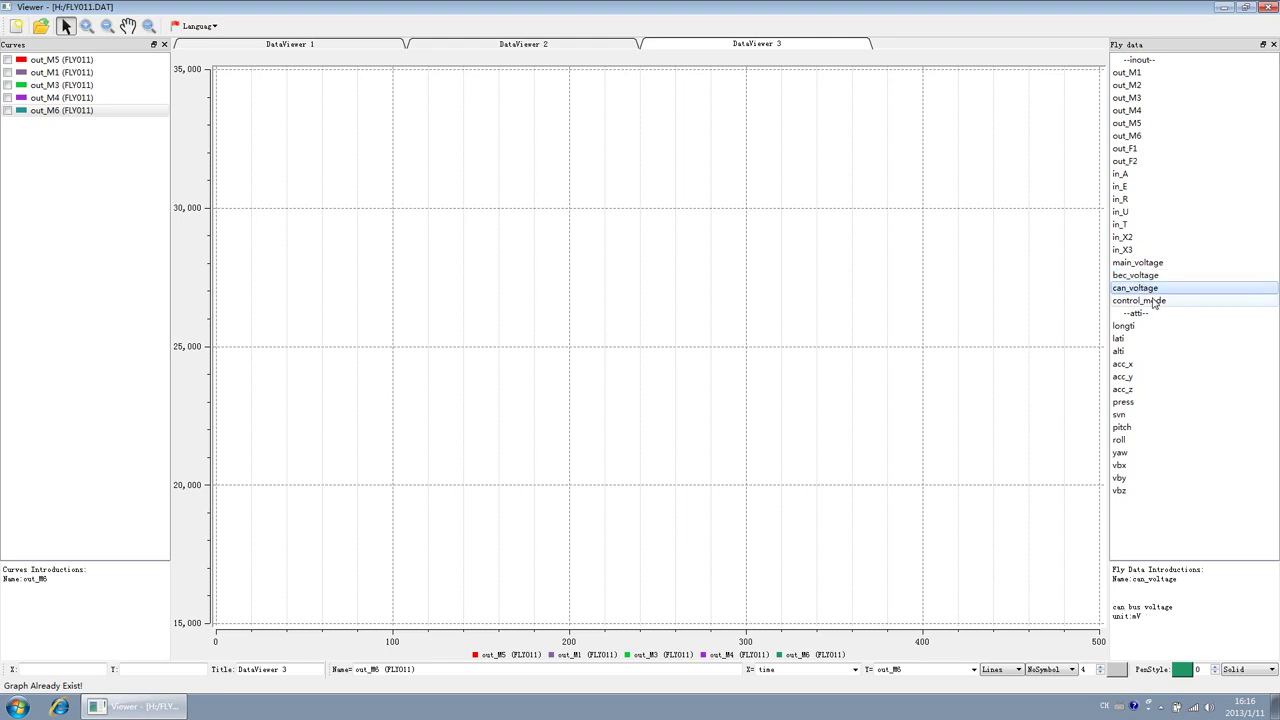
pyautogui.click(1152, 302)
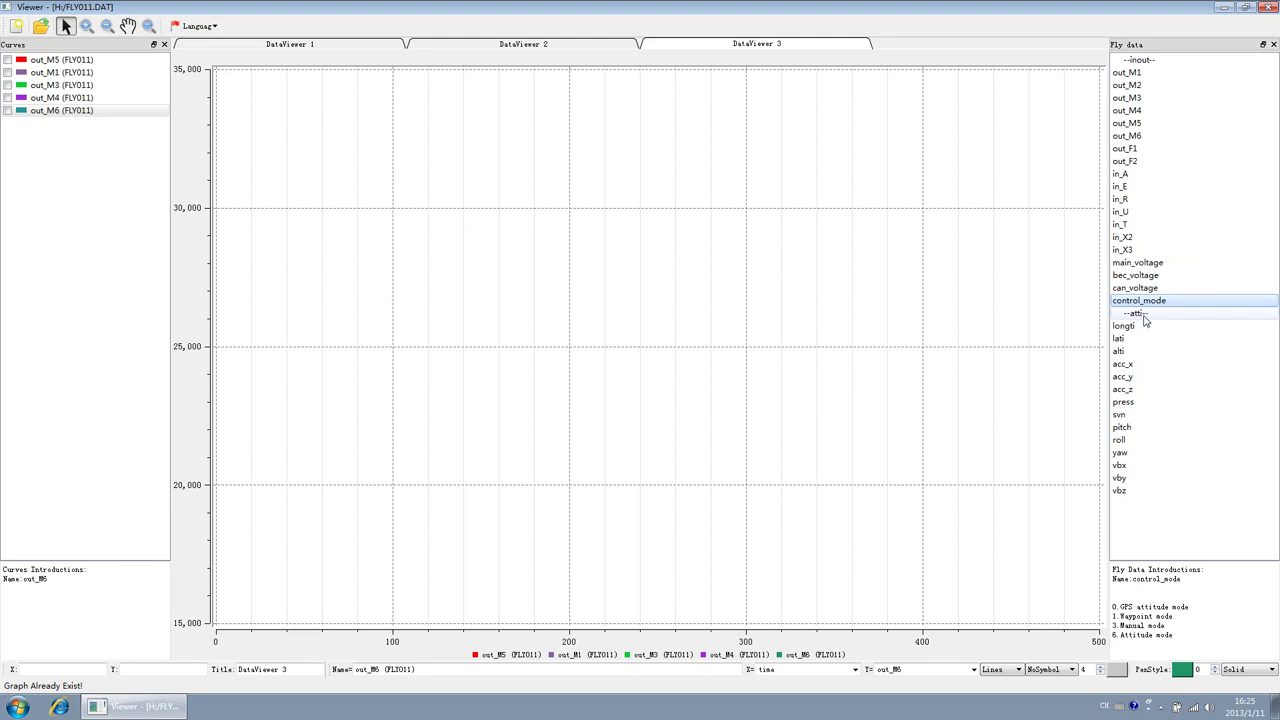
# Read the atti group, longitude, latitude, altitude and X/Y/Z acceleration descriptions
pyautogui.click(1146, 316)
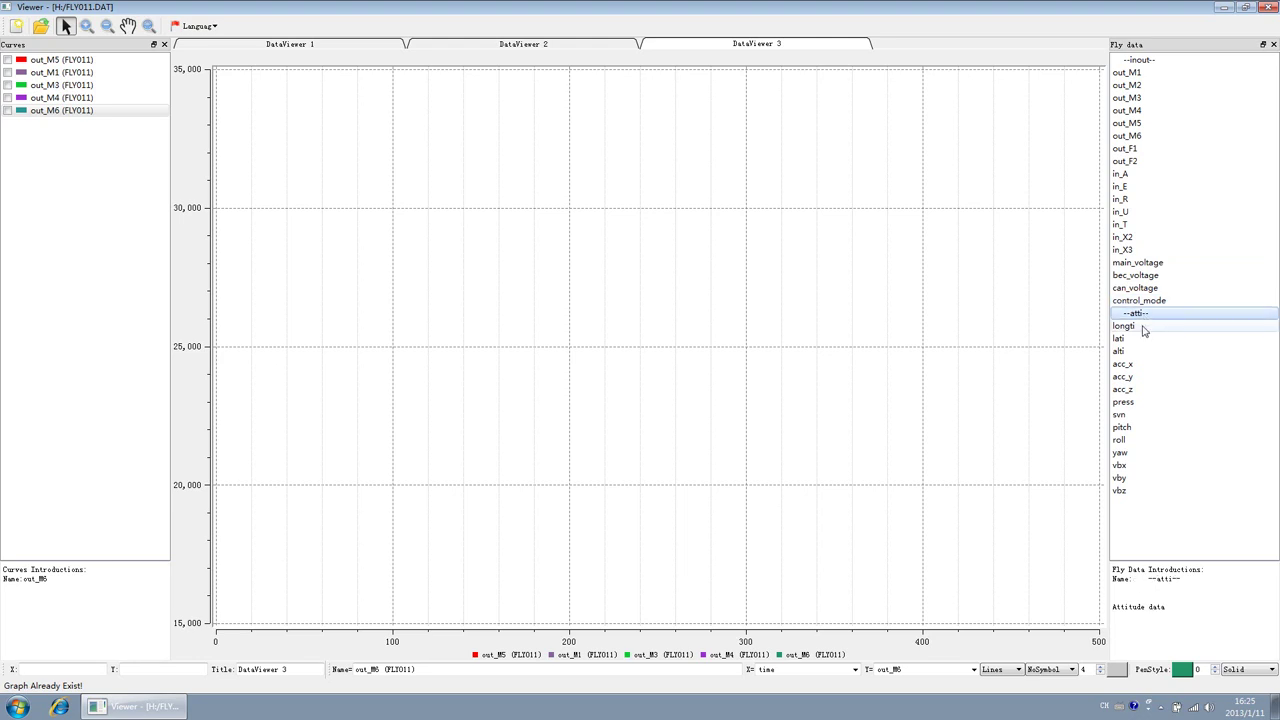
pyautogui.click(1143, 326)
pyautogui.click(1140, 340)
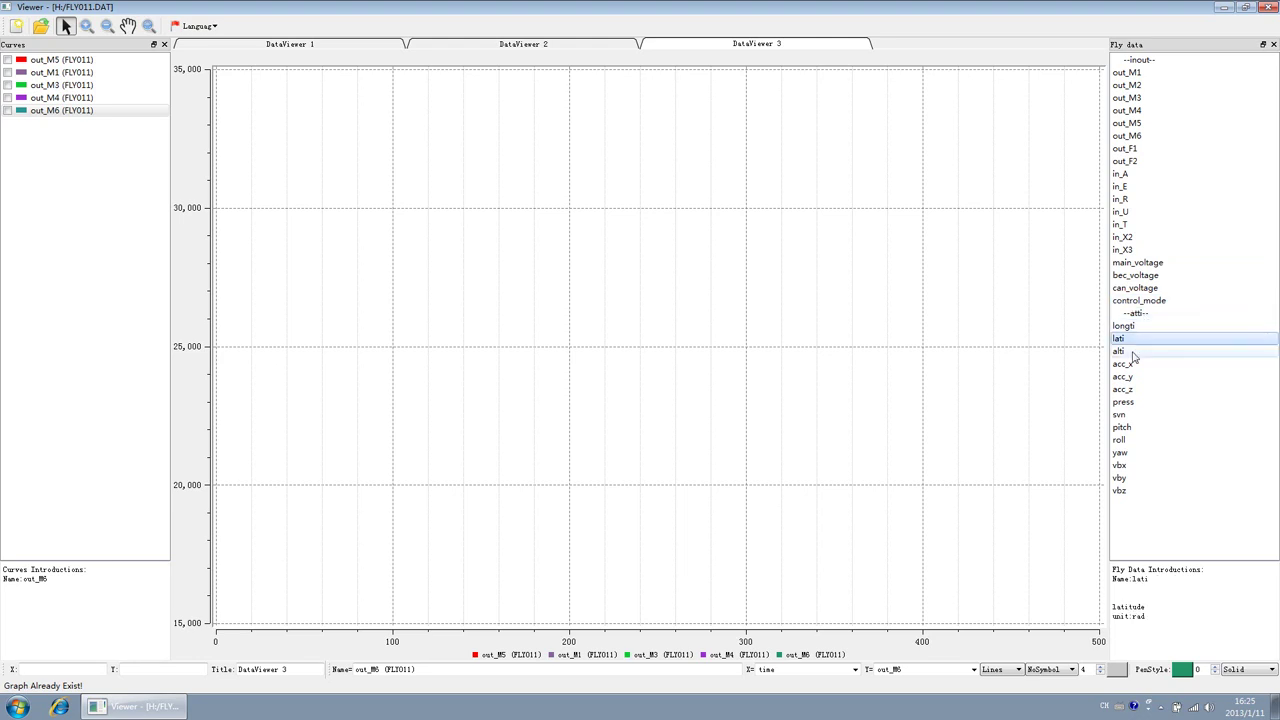
pyautogui.click(1130, 352)
pyautogui.click(1125, 327)
pyautogui.click(1122, 352)
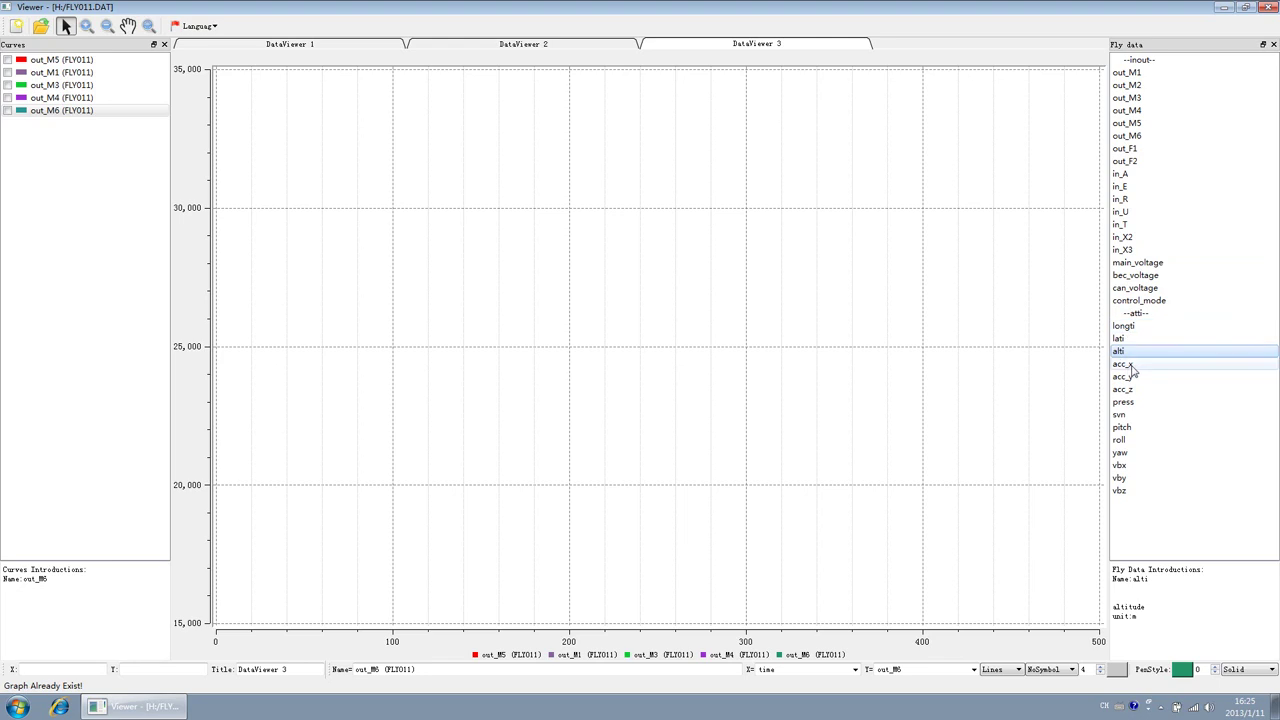
pyautogui.click(1152, 367)
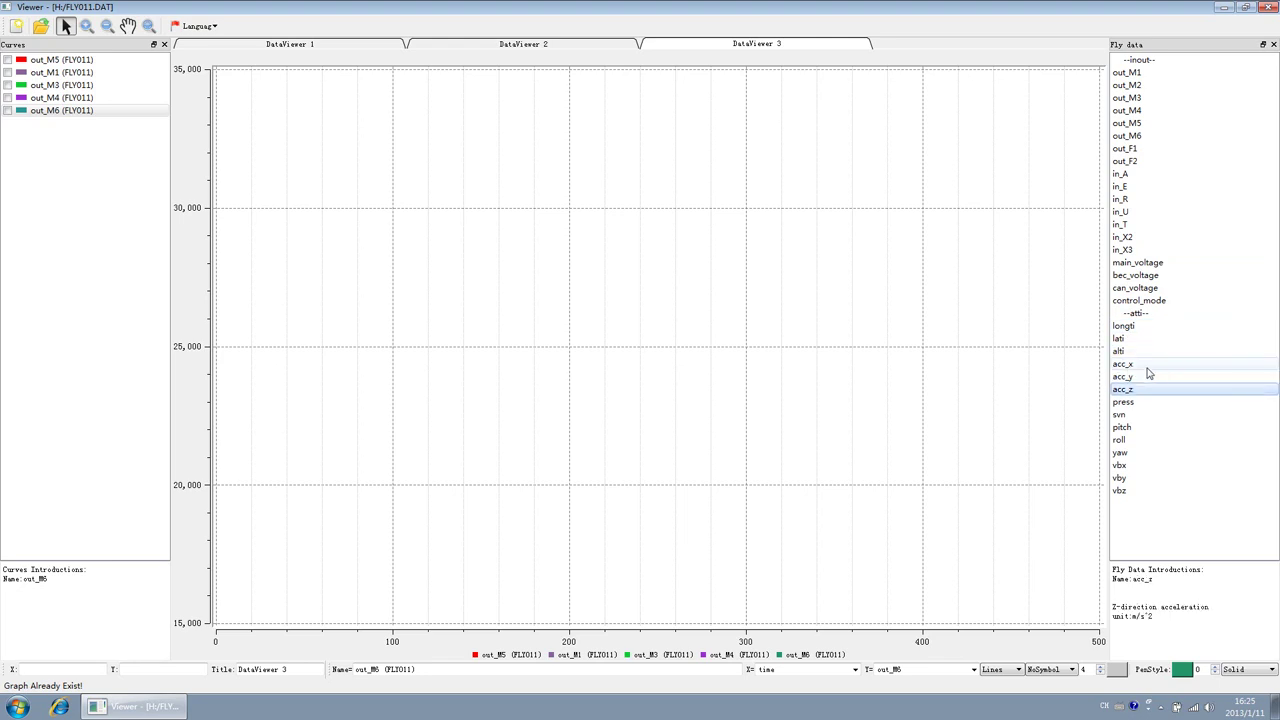
pyautogui.click(1150, 376)
pyautogui.click(1149, 390)
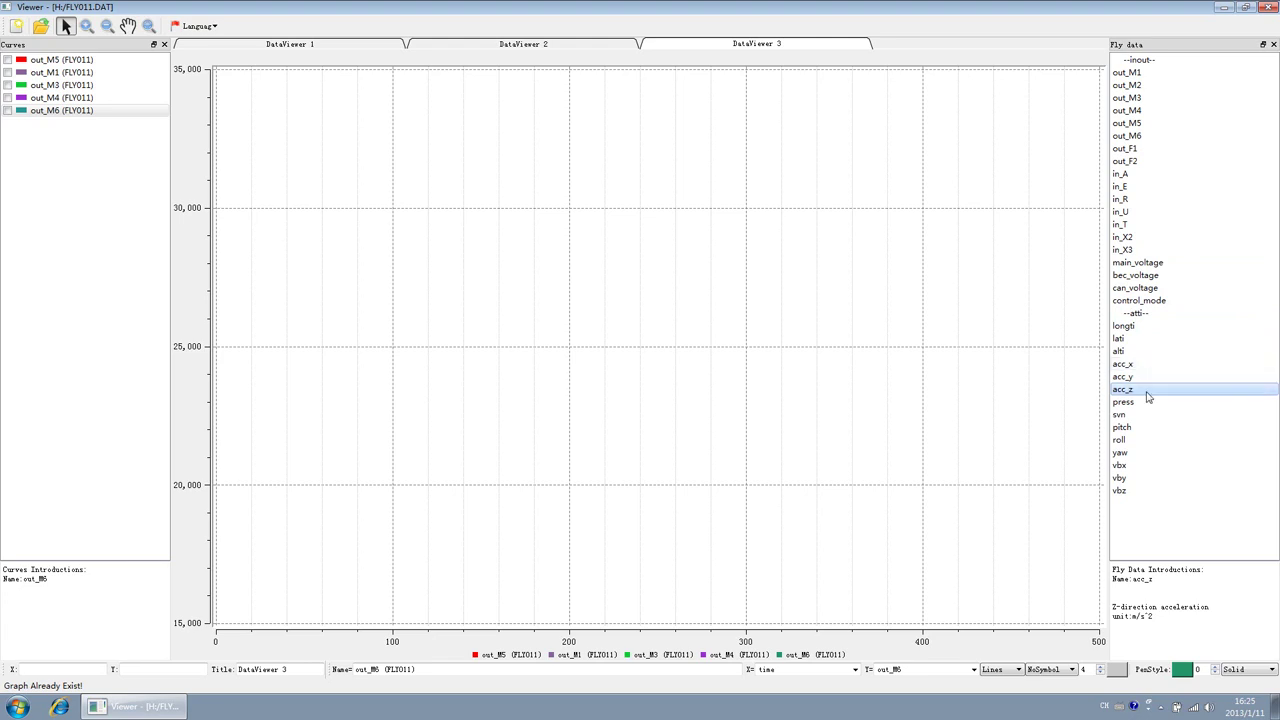
# Read the barometer height, svn, pitch, roll, yaw and X-to-Z speed (vbz) descriptions
pyautogui.click(1140, 403)
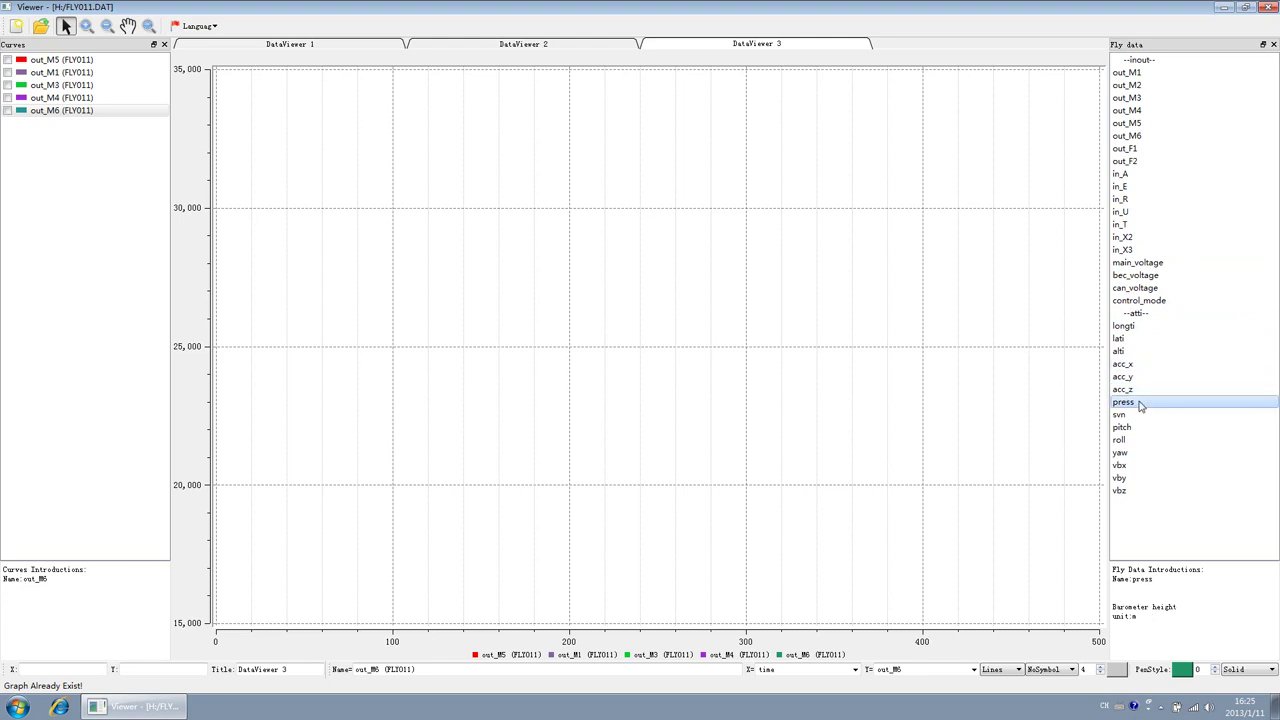
pyautogui.click(1140, 416)
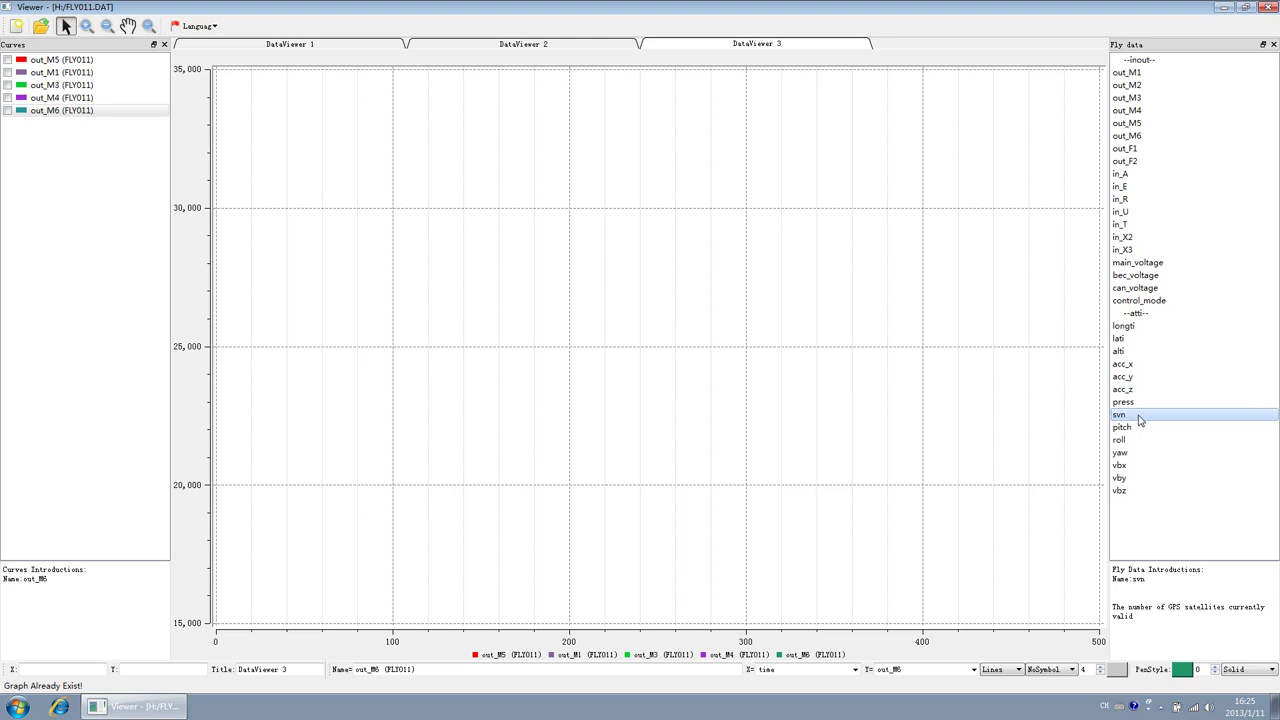
pyautogui.click(1140, 428)
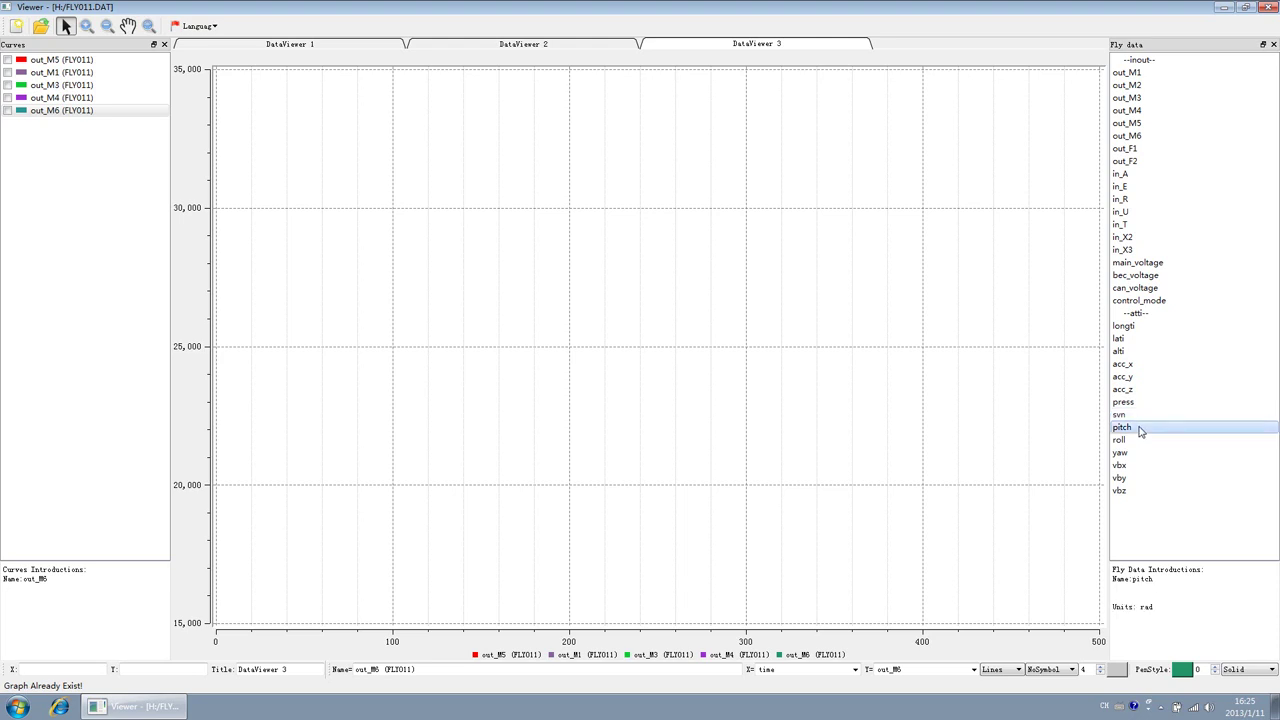
pyautogui.click(1137, 441)
pyautogui.click(1137, 455)
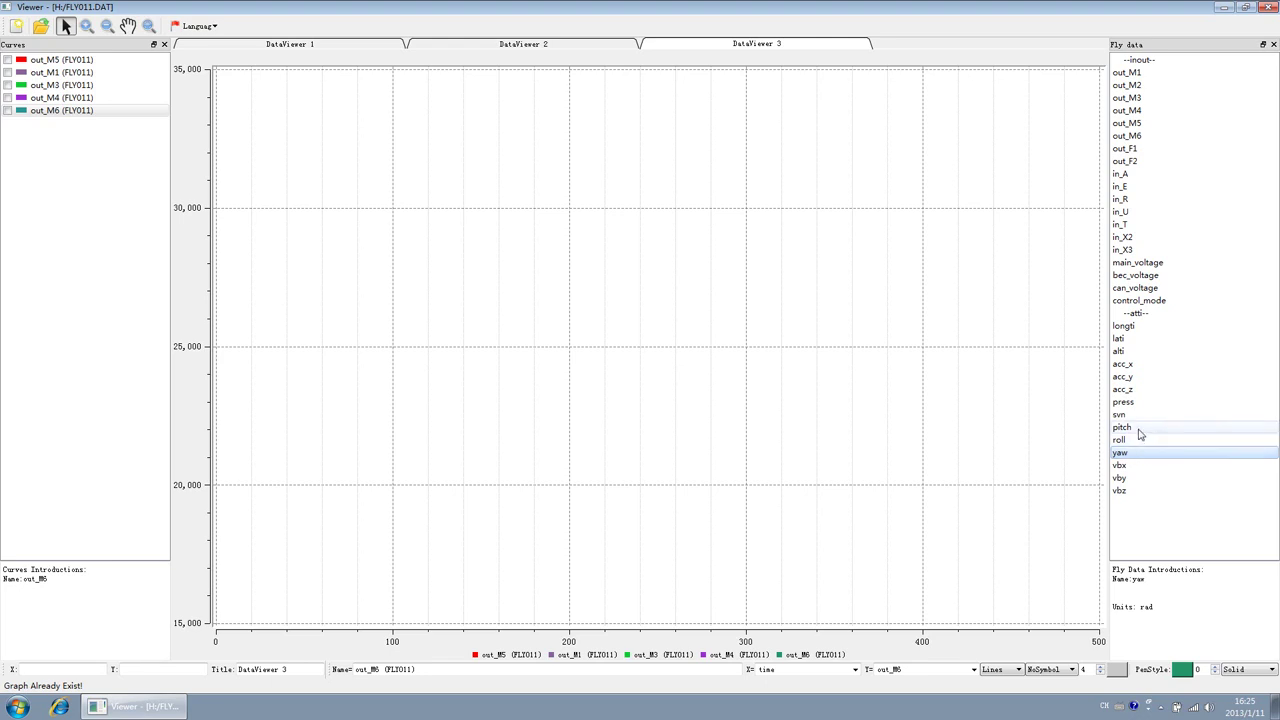
pyautogui.click(1132, 465)
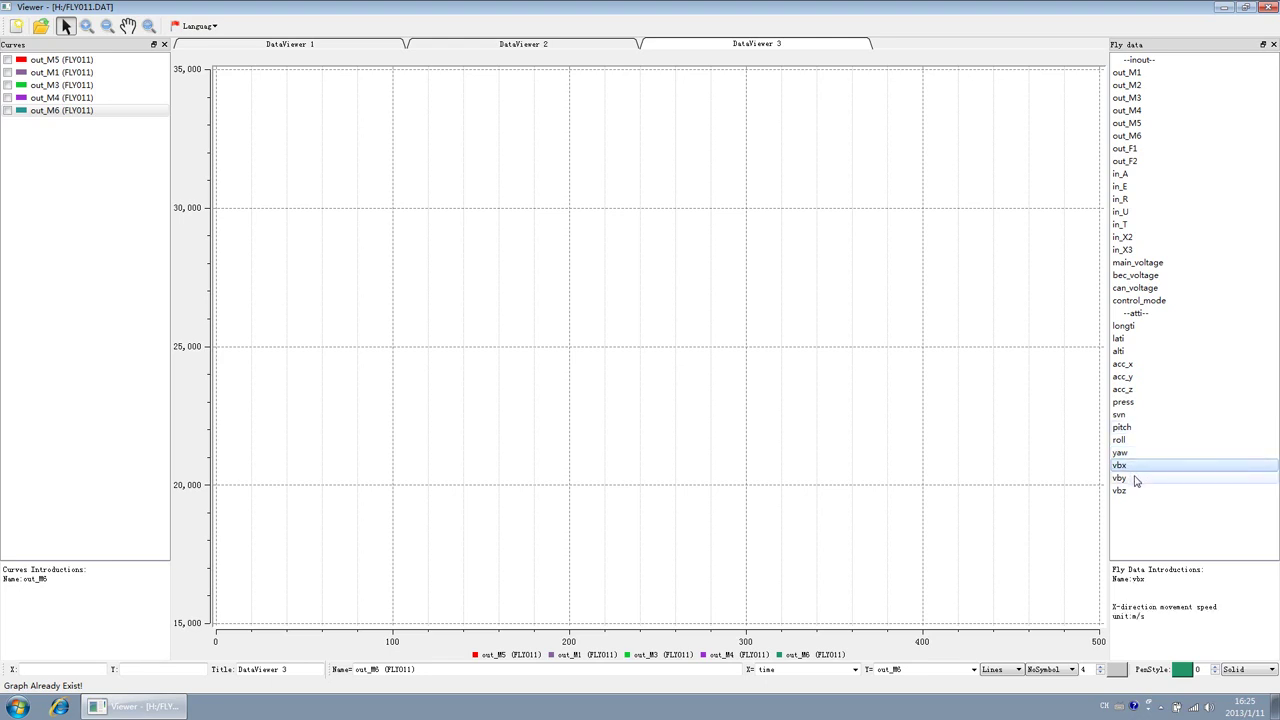
pyautogui.click(1137, 492)
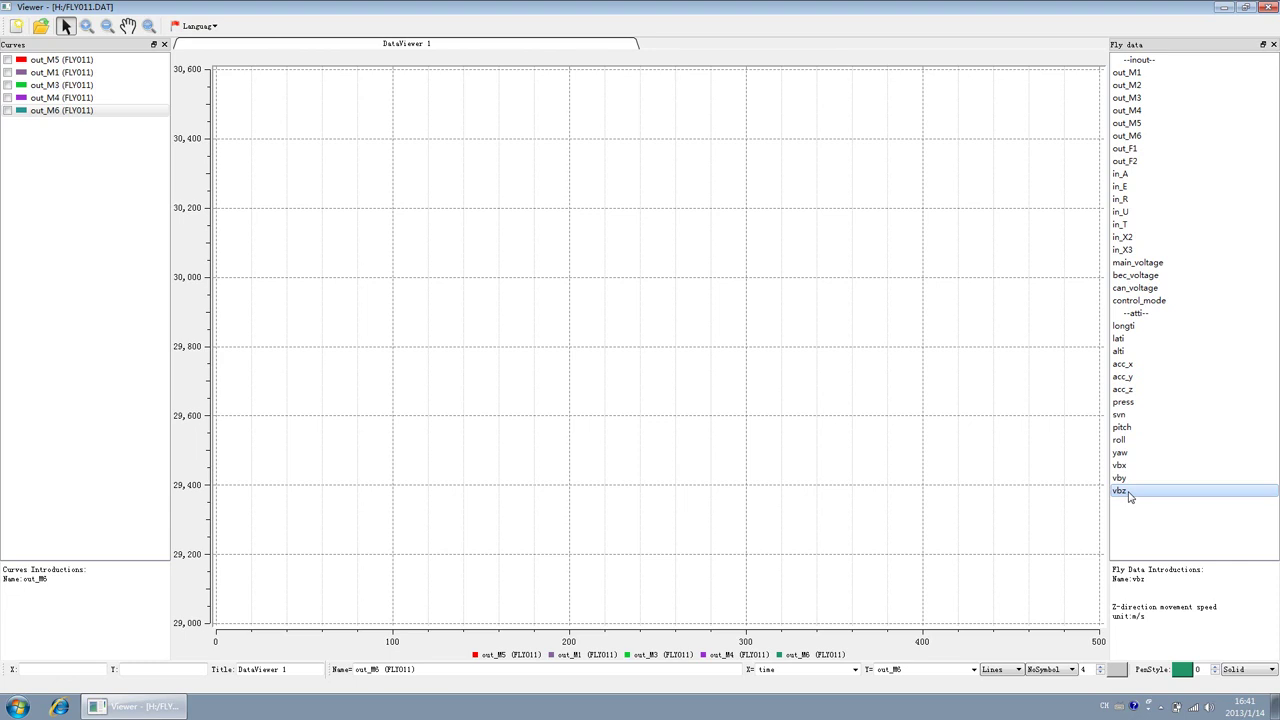
# Re-tick out_M1 and add in_A so both FLY011 curves plot on DataViewer 1
pyautogui.click(7, 72)
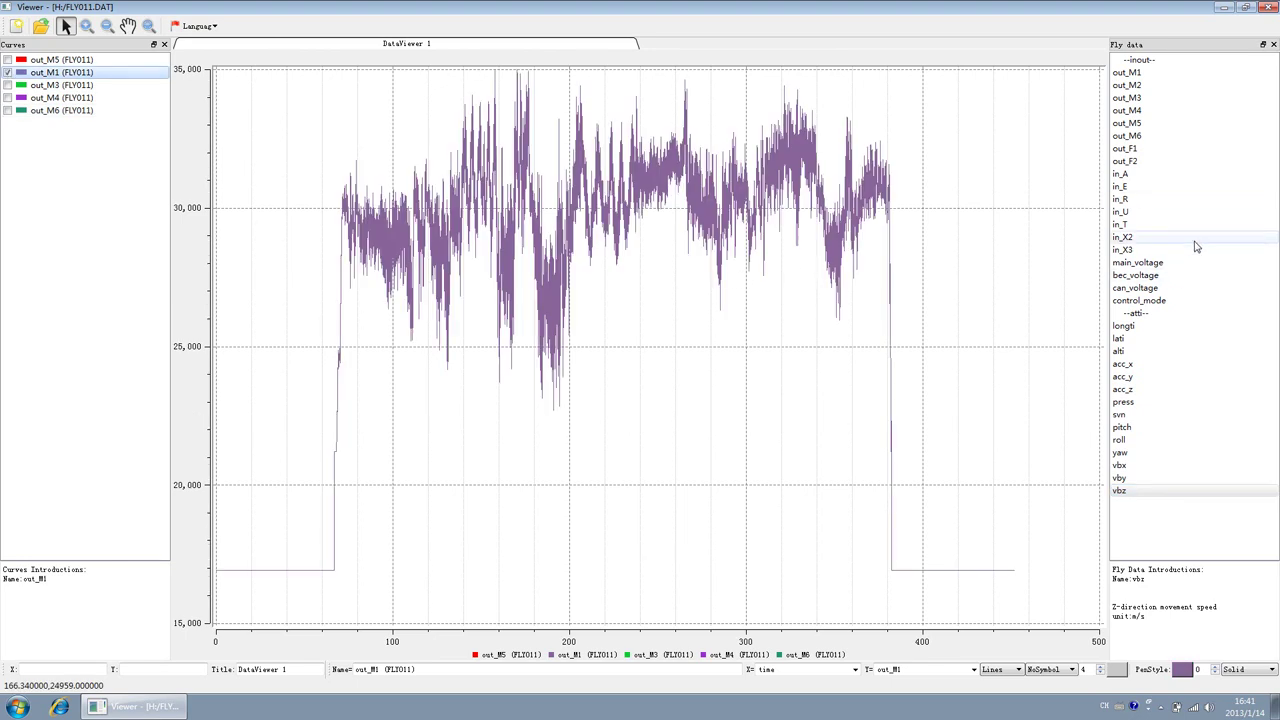
pyautogui.doubleClick(1150, 178)
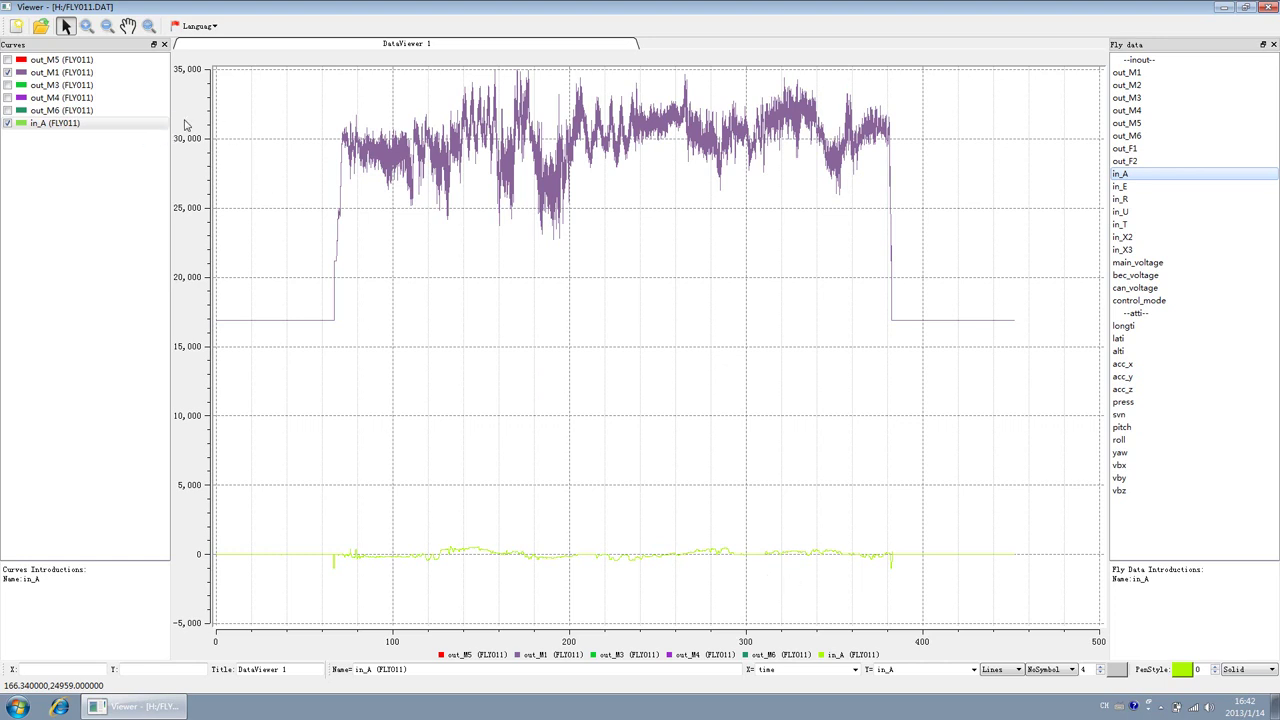
# Set in_A's Y expression to in_A*5+30000, then zoom into a region of the overlaid curves
pyautogui.click(917, 667)
pyautogui.write('+30000')
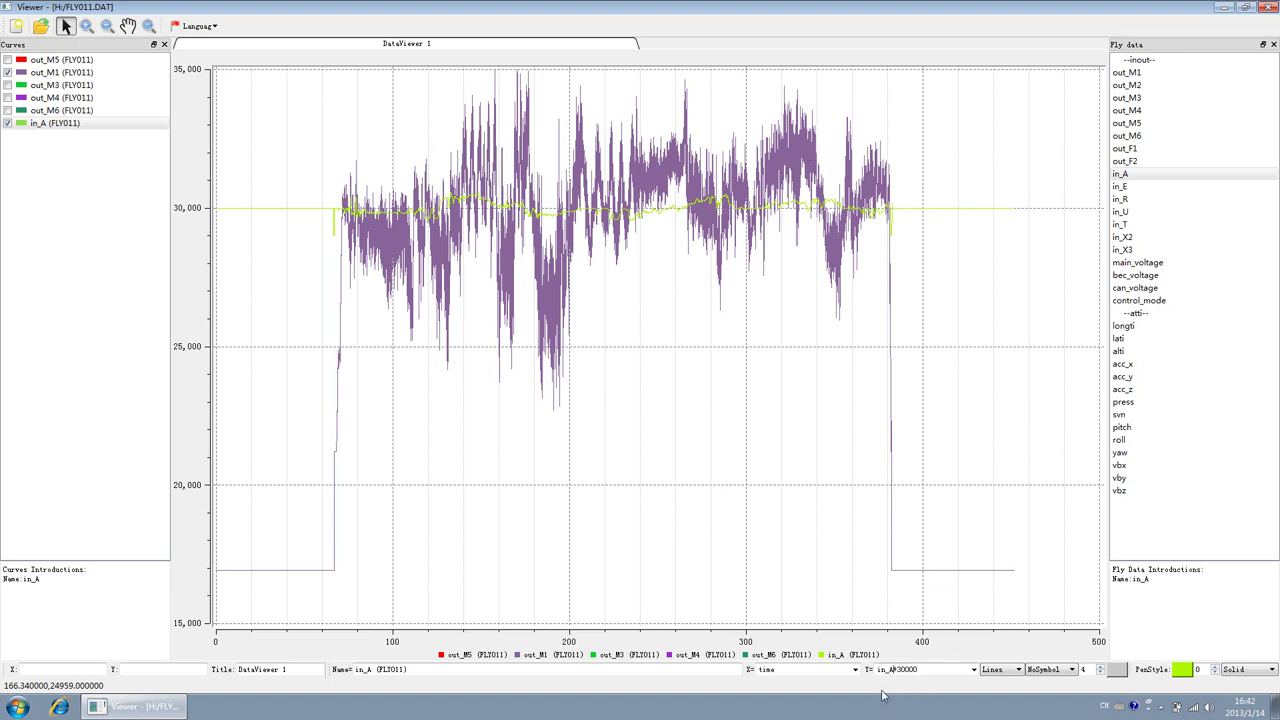
pyautogui.write('5')
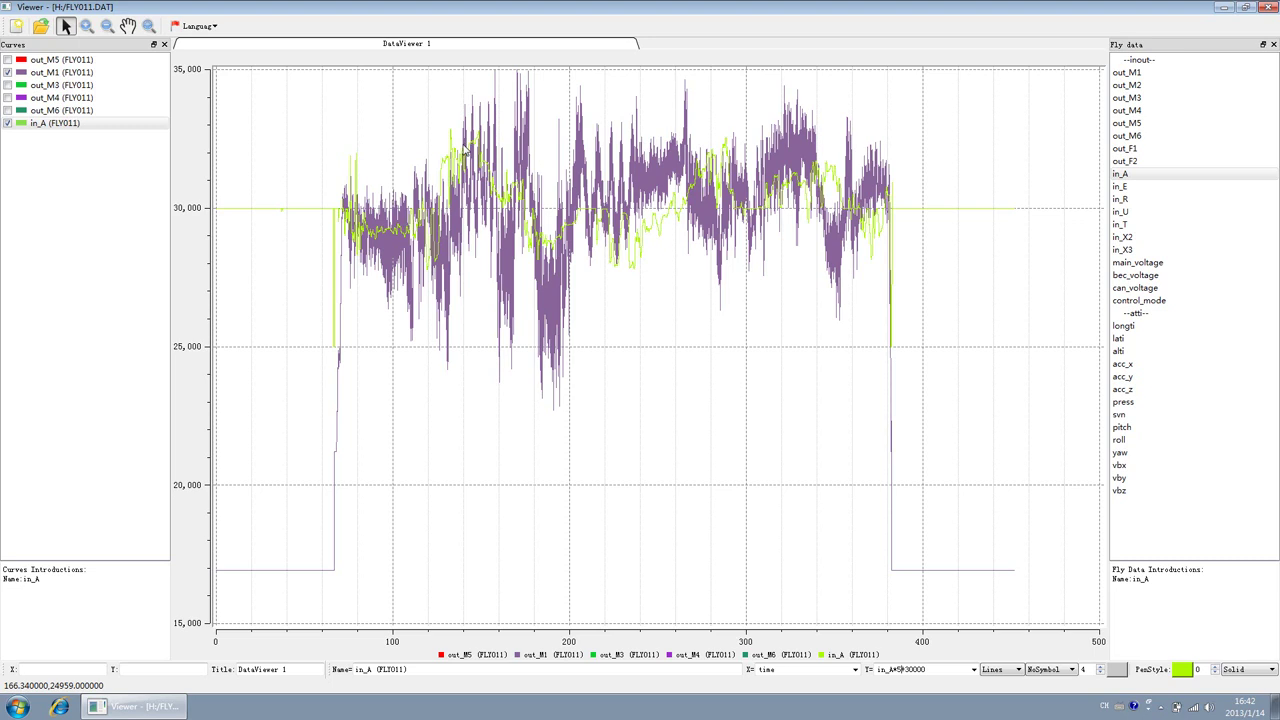
pyautogui.click(87, 27)
pyautogui.moveTo(393, 107); pyautogui.dragTo(700, 300)
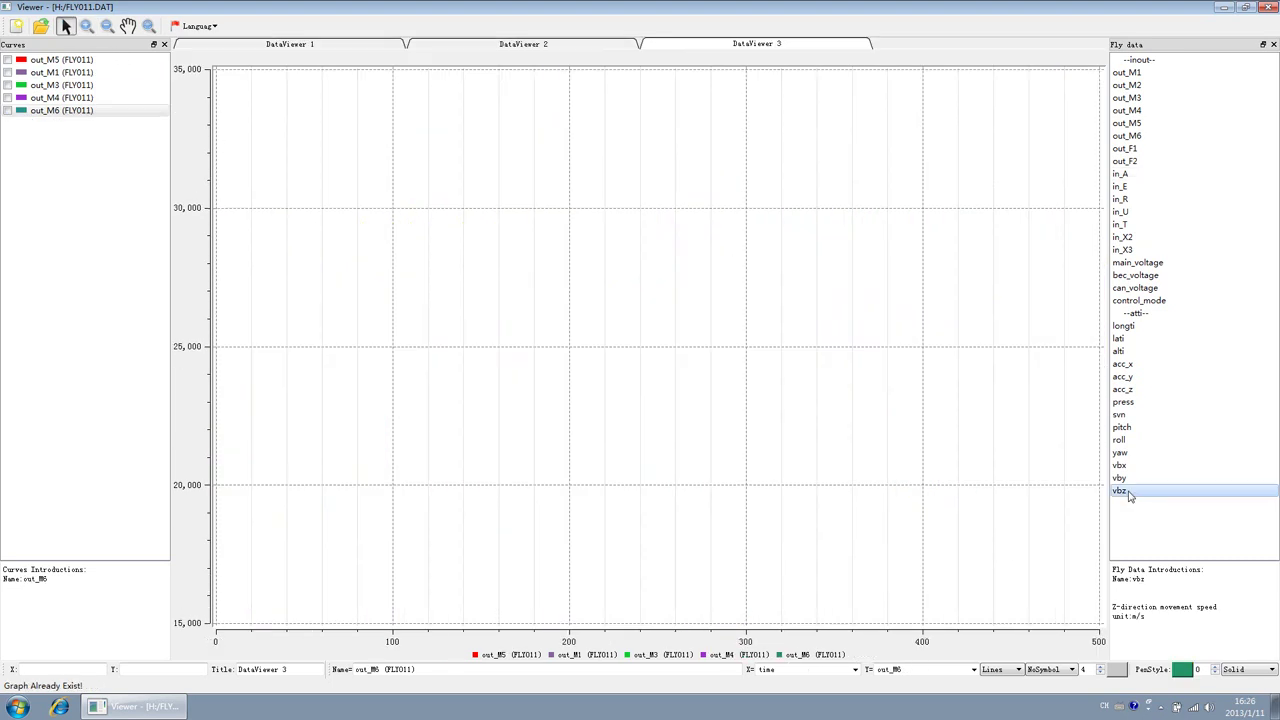